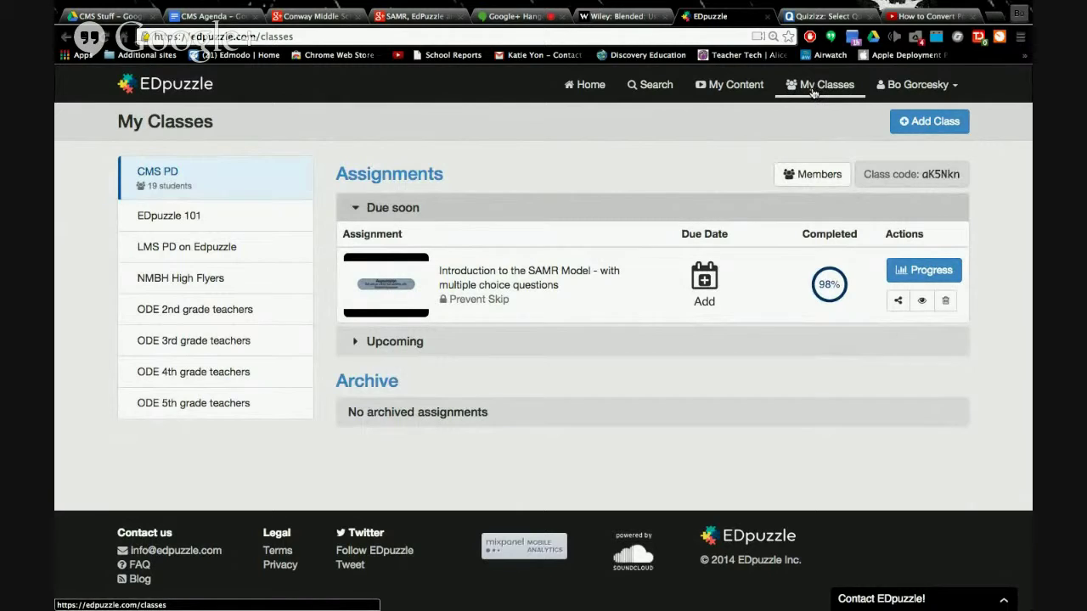
Step: From My Classes, start a new class named 'test for cms'
left_click(814, 95)
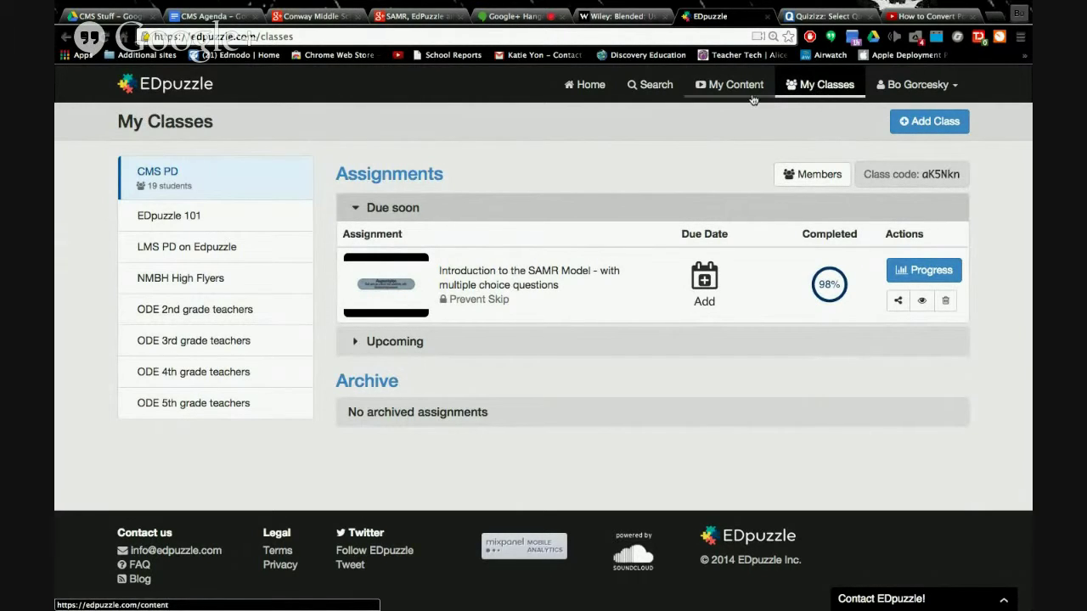
left_click(925, 122)
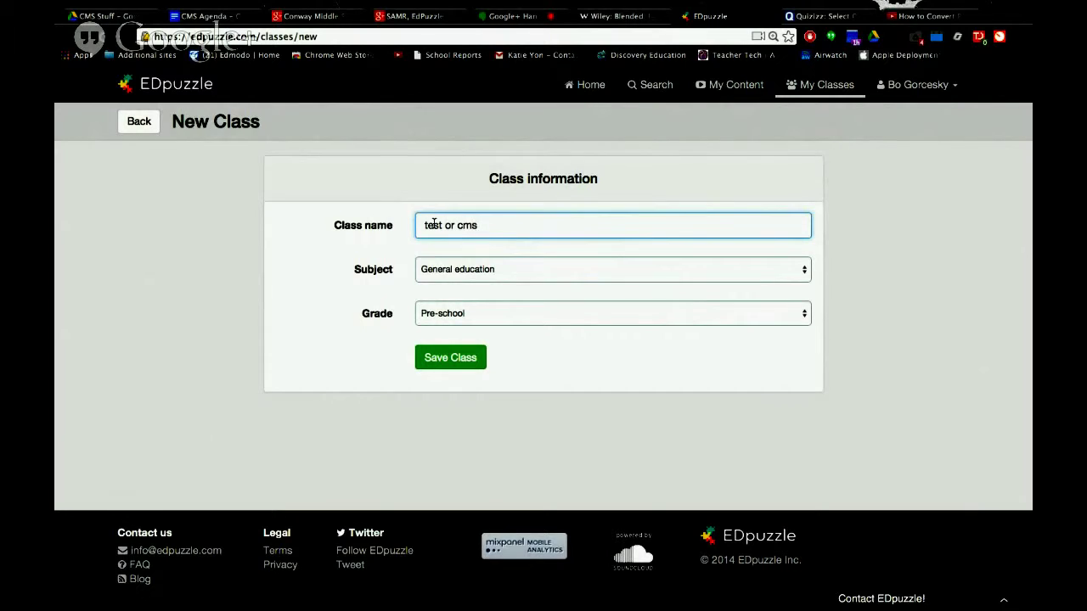
type("f")
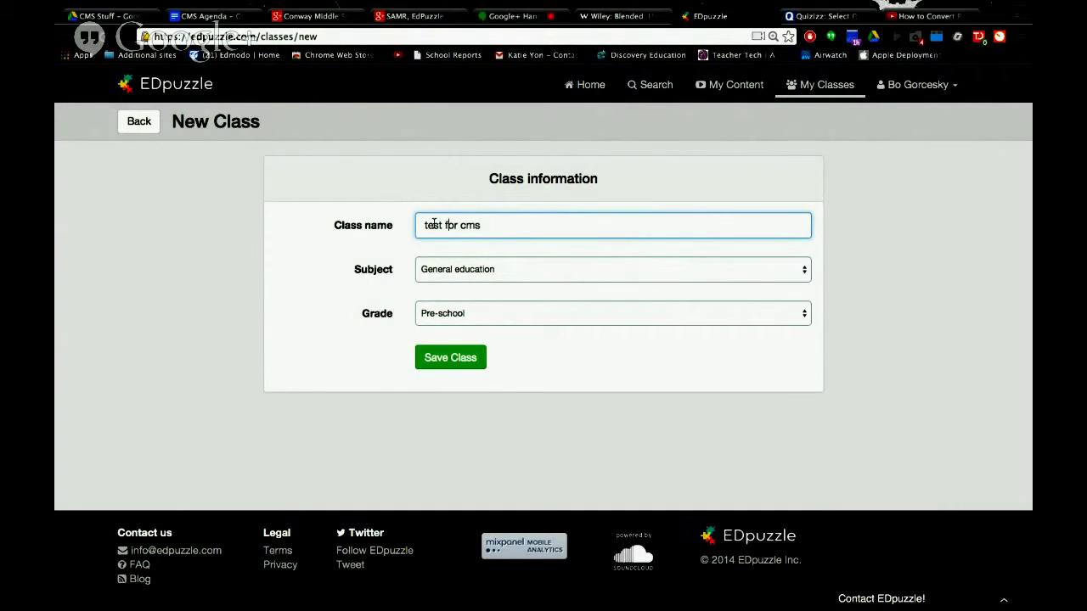
Step: Set the class subject to Art History and the grade to 7th Grade
left_click(527, 269)
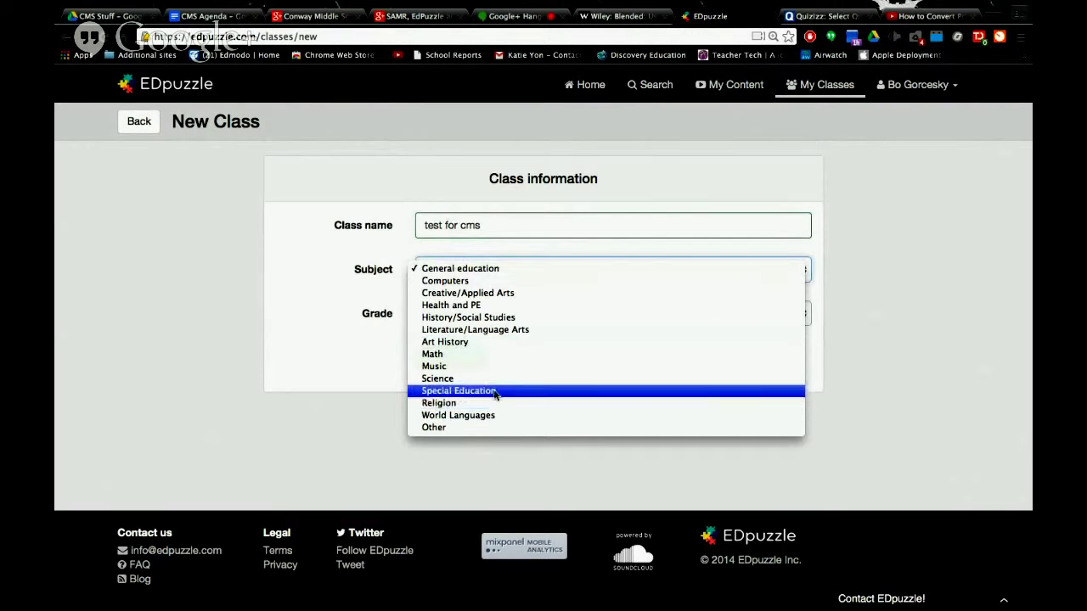
left_click(489, 340)
left_click(450, 314)
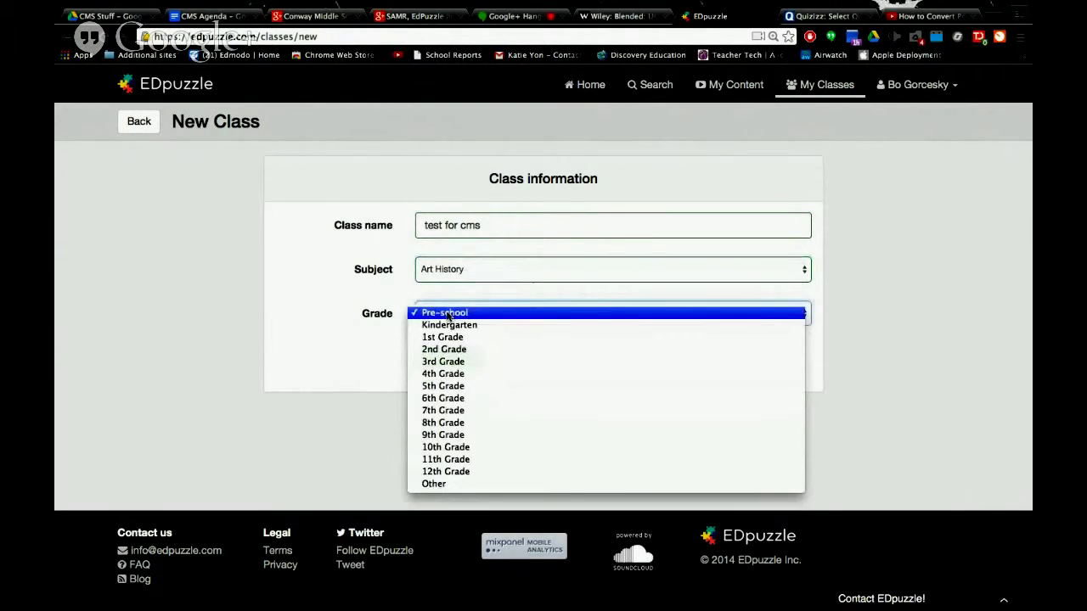
left_click(453, 412)
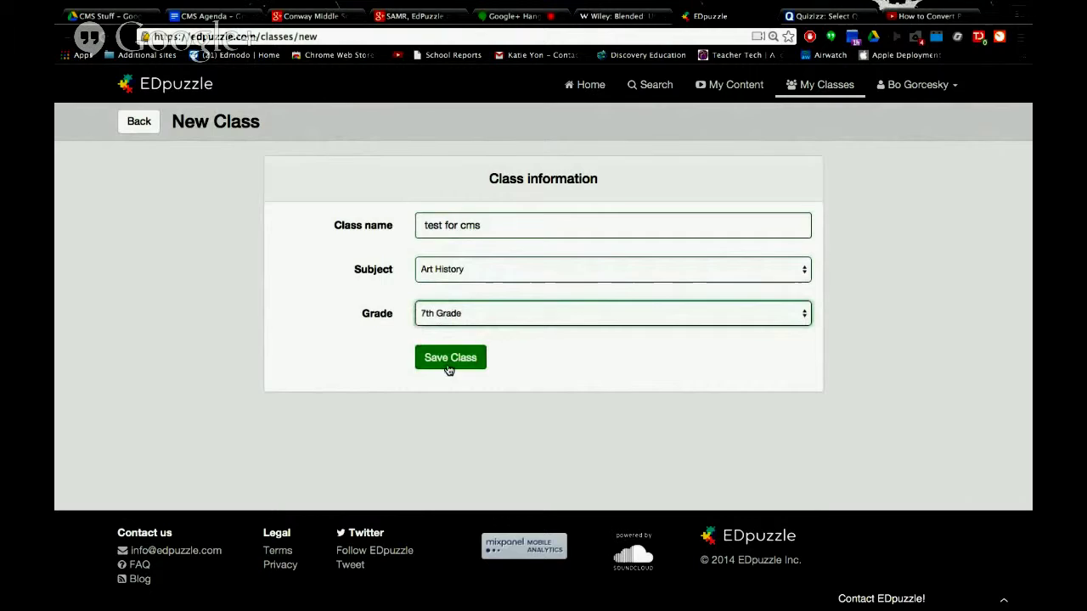
Step: Save the 'test for cms' class and return to the Home page
left_click(446, 363)
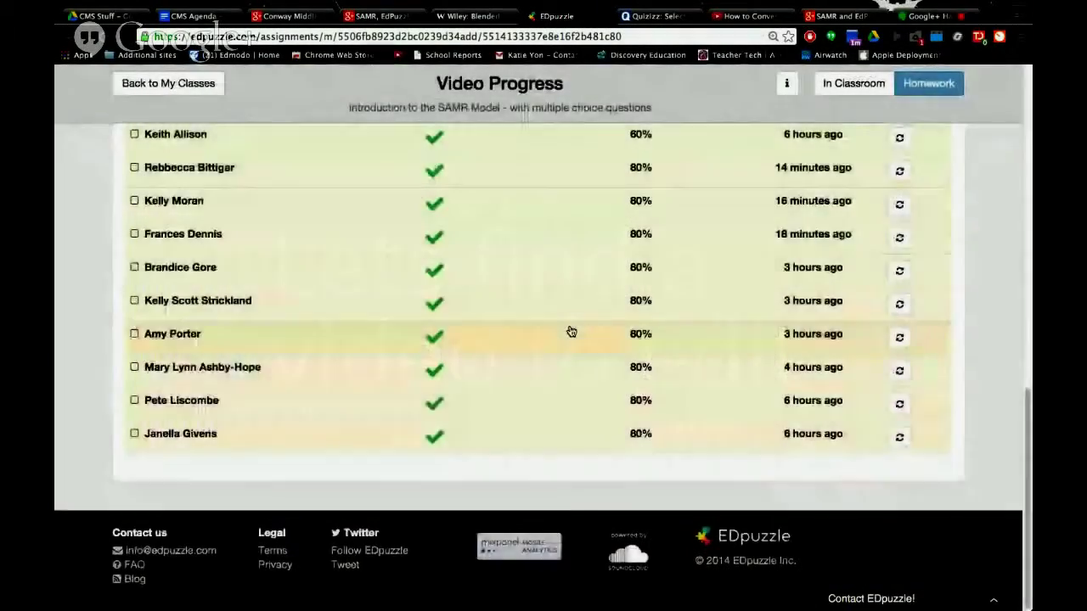
scroll(572, 331, "up", 10)
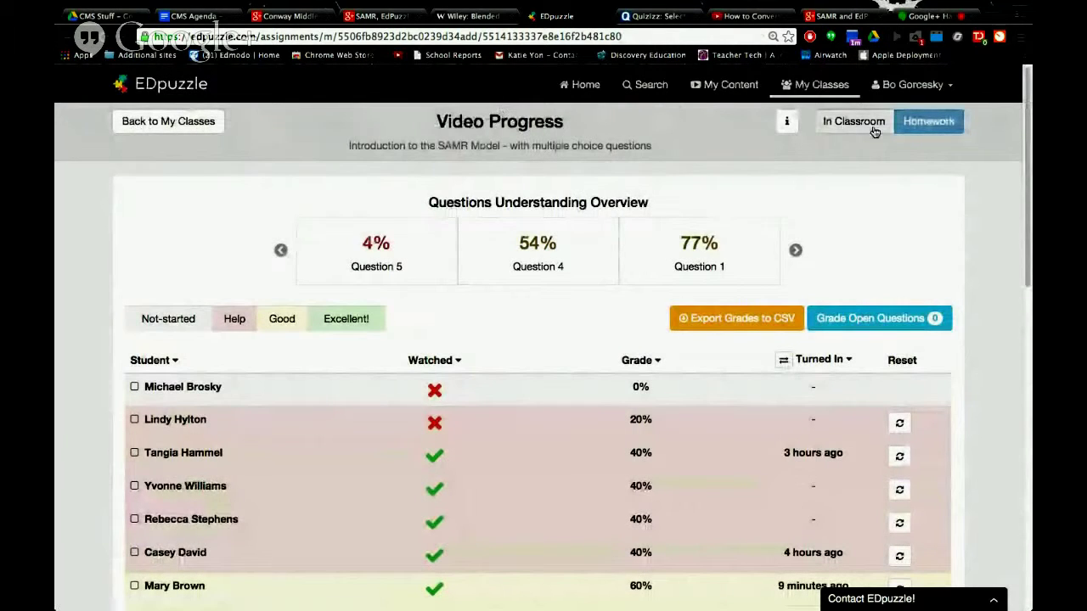
left_click(583, 90)
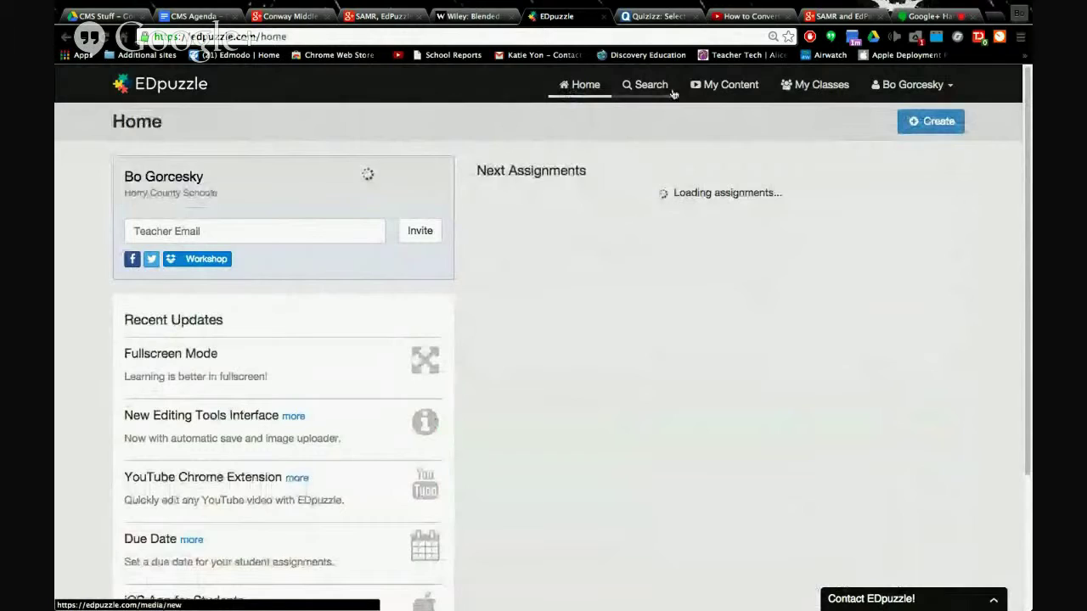
Step: Open the video search page and browse the Best Lesson Examples and Latest Created Videos
left_click(654, 88)
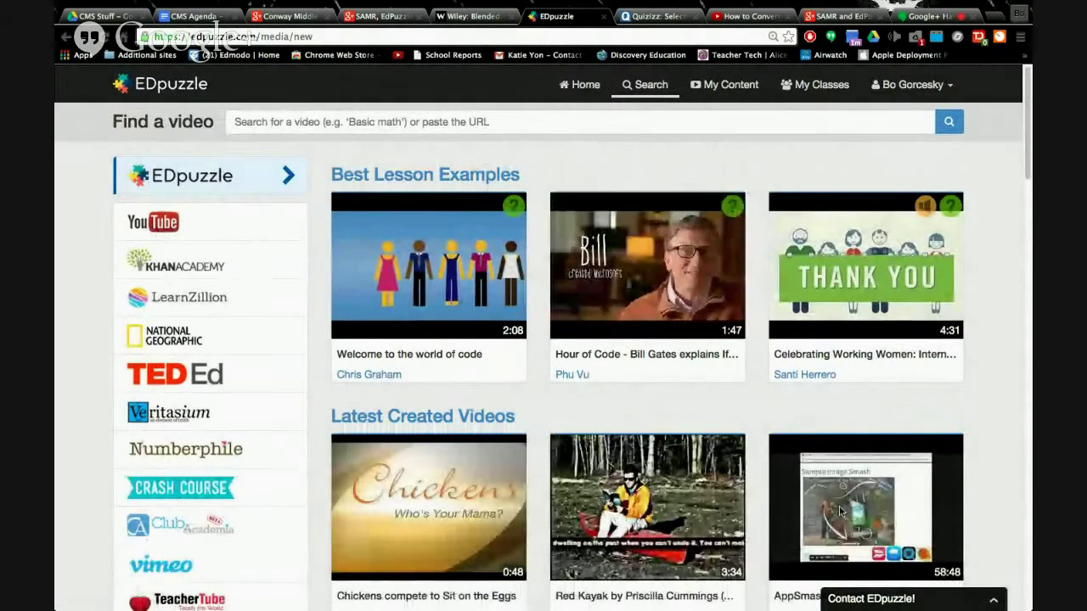
scroll(886, 422, "down", 2)
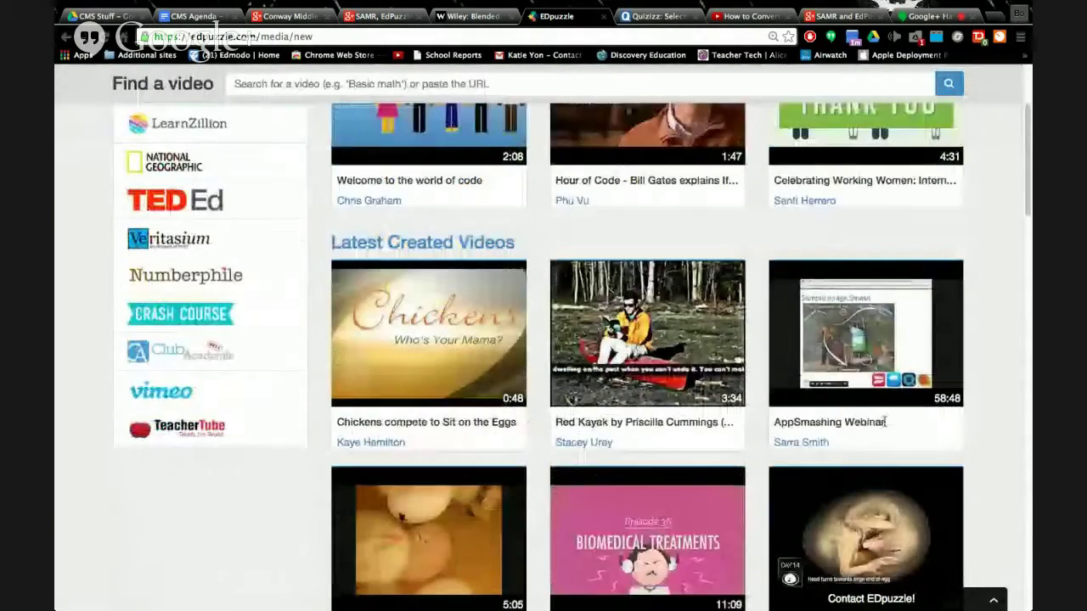
scroll(886, 422, "down", 5)
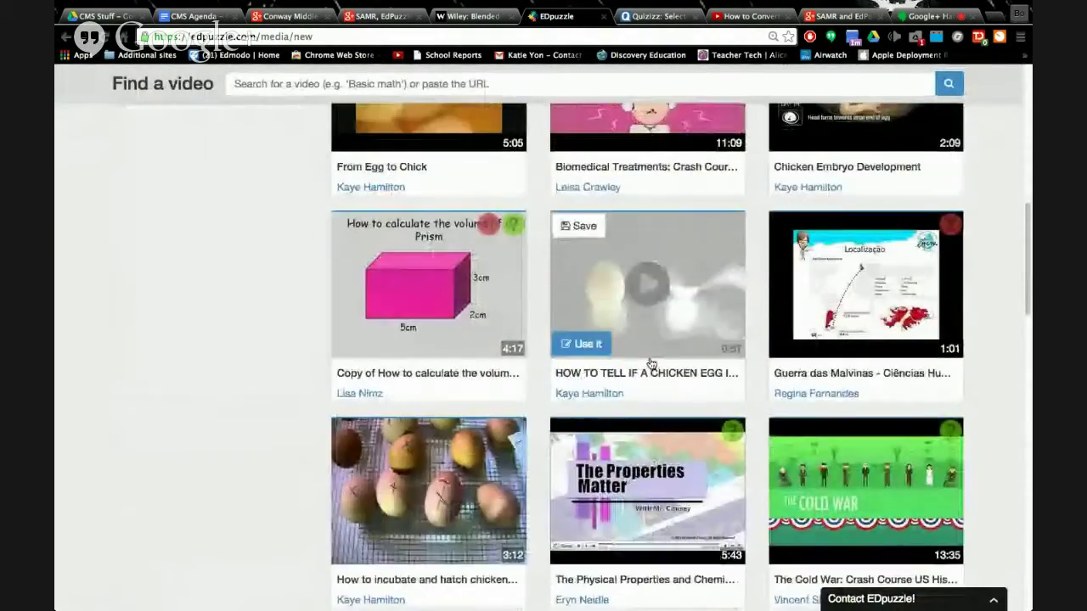
scroll(647, 357, "down", 2)
scroll(647, 365, "up", 8)
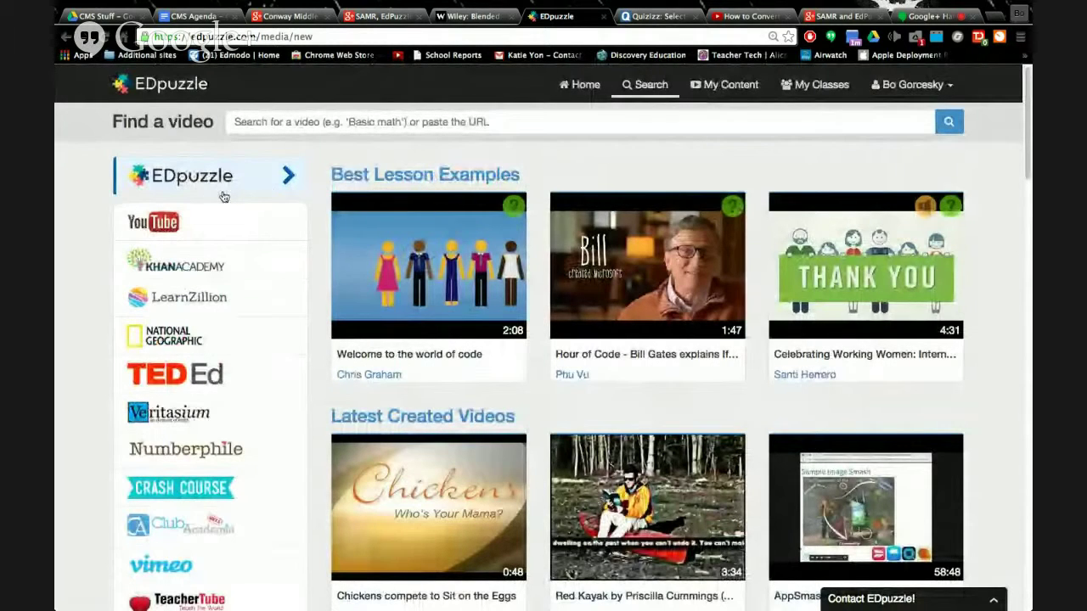
mouse_move(923, 229)
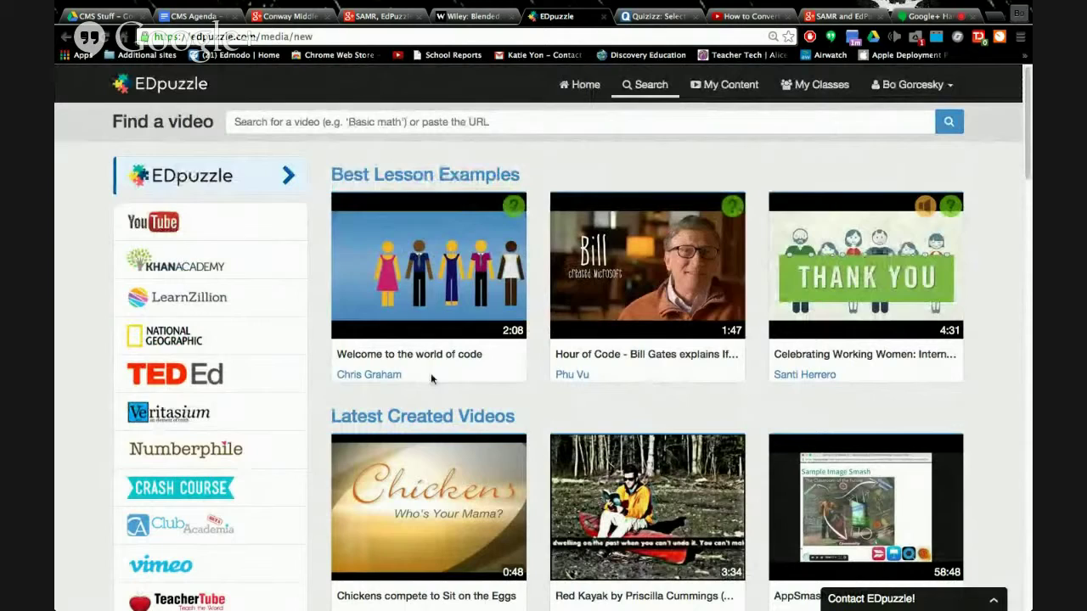
mouse_move(502, 216)
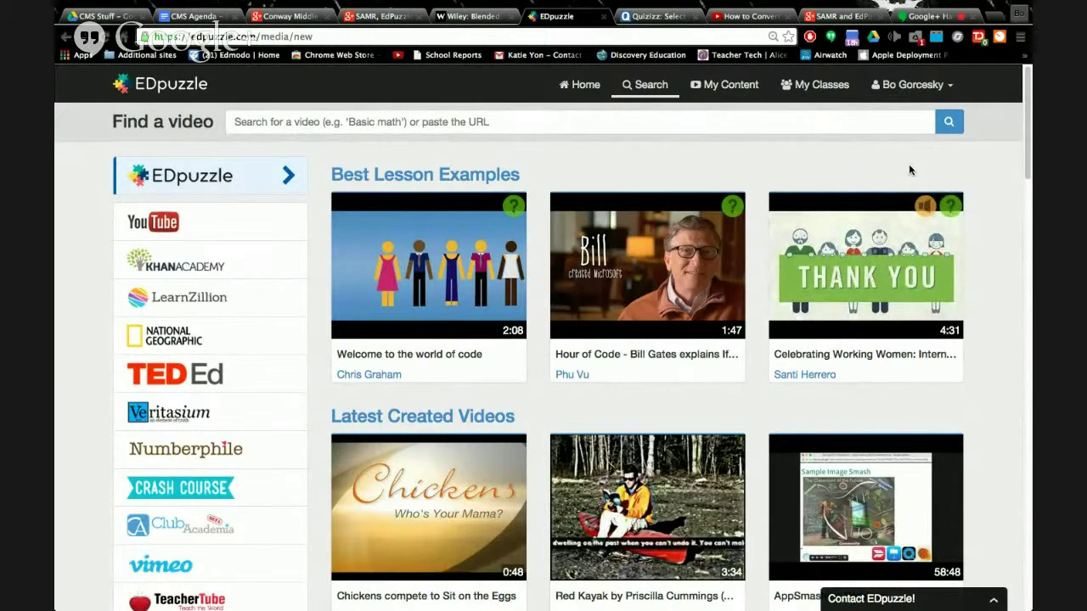
Step: Preview the 'Celebrating Working Women' video, then close the preview
left_click(875, 265)
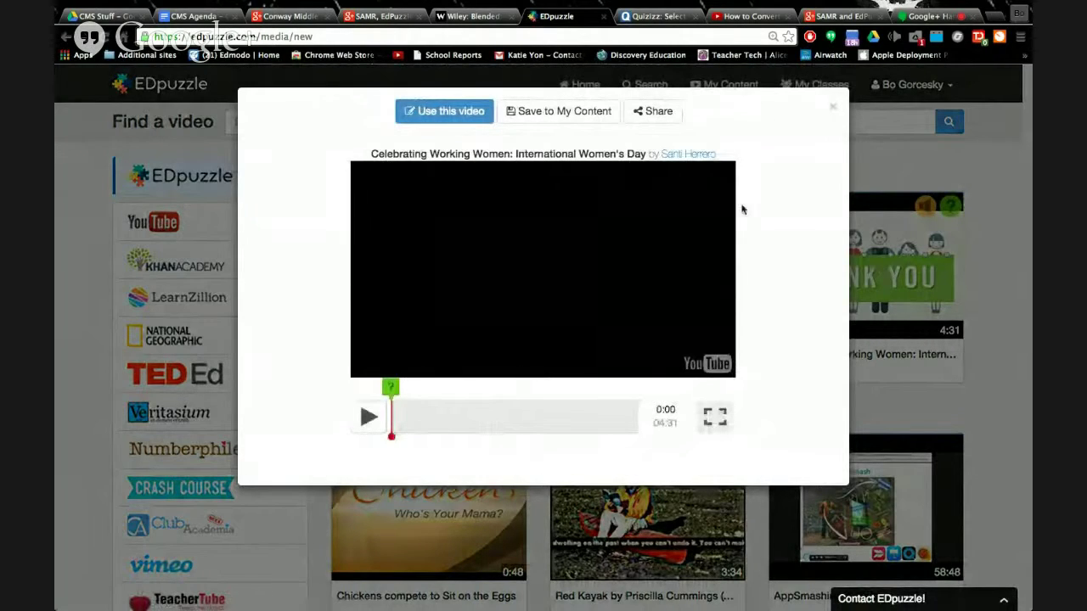
left_click(832, 107)
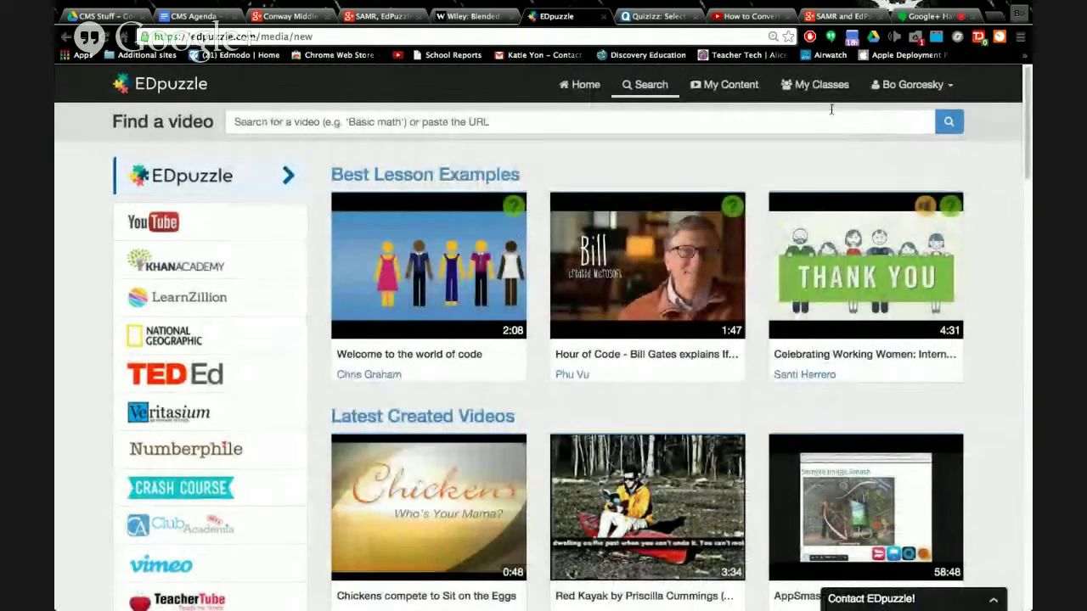
mouse_move(856, 209)
scroll(856, 209, "down", 6)
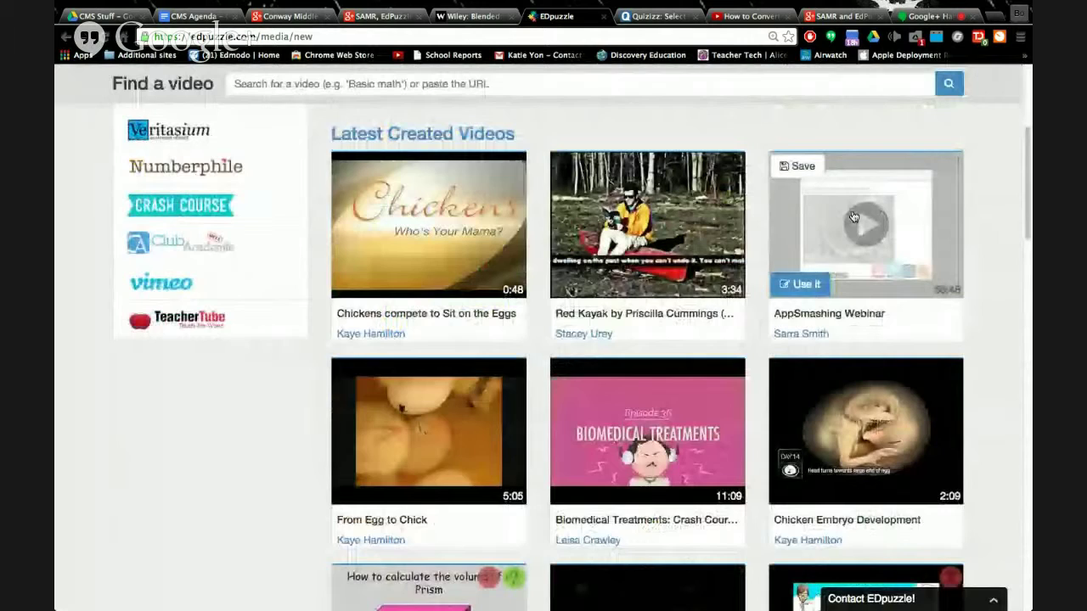
scroll(853, 218, "down", 2)
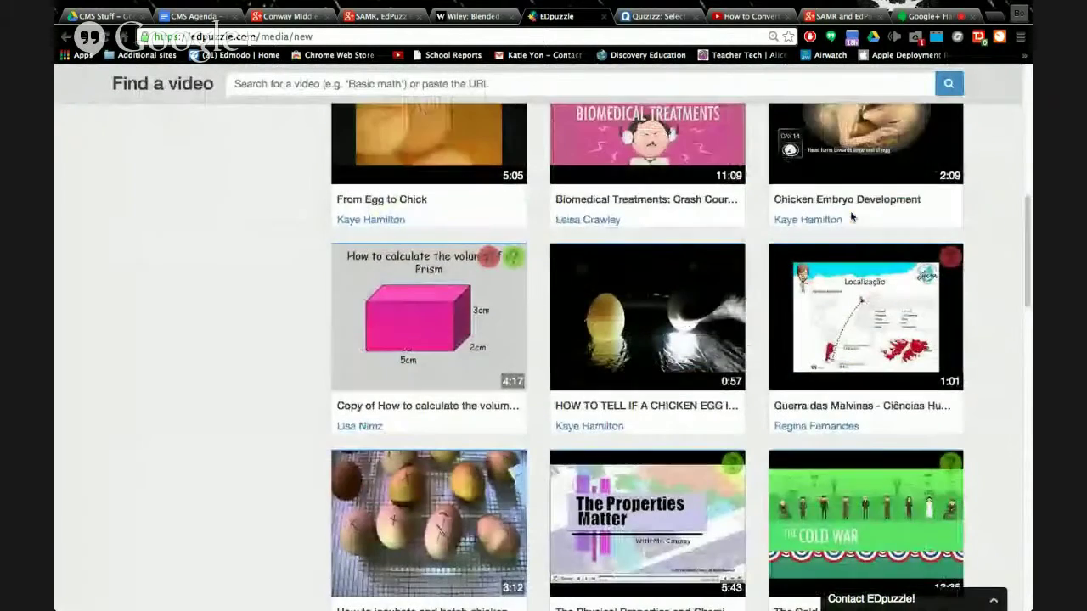
scroll(852, 215, "up", 2)
mouse_move(963, 386)
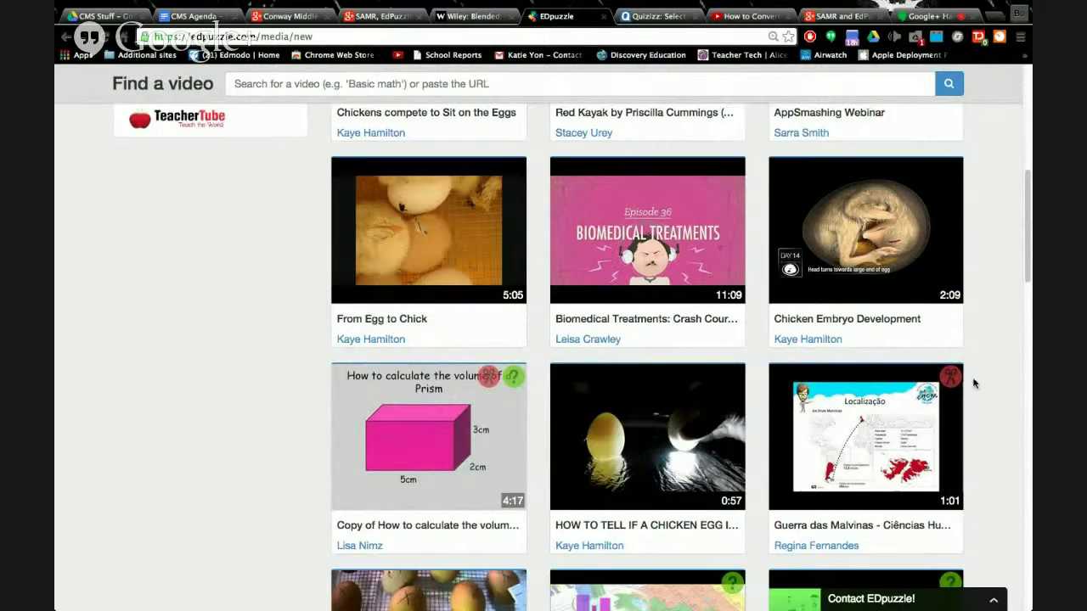
Step: Scroll down through the video grid, then scroll back toward the top
scroll(976, 386, "down", 1)
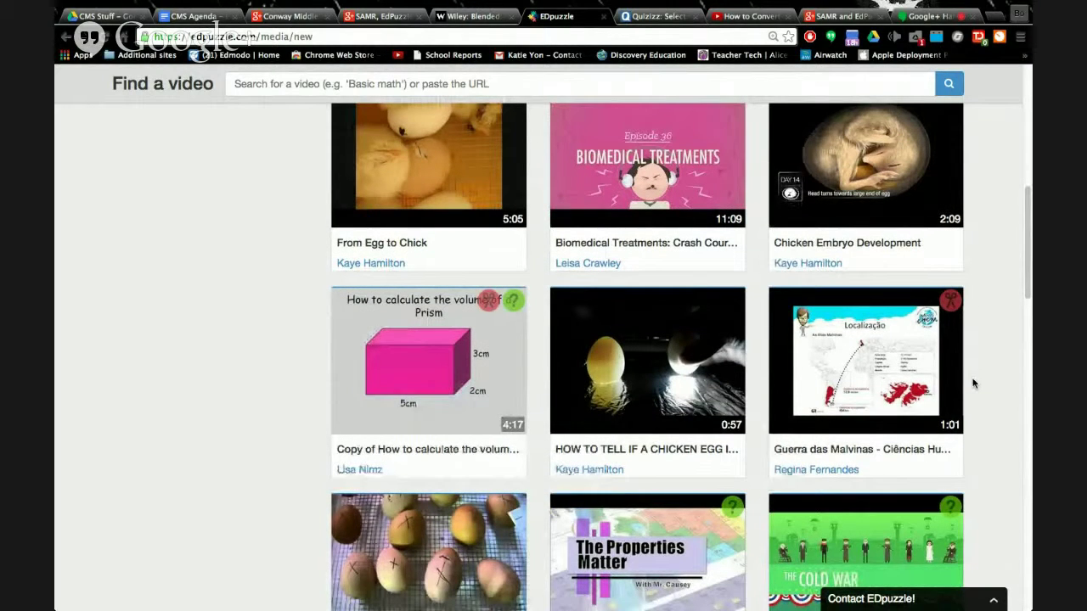
scroll(959, 320, "down", 4)
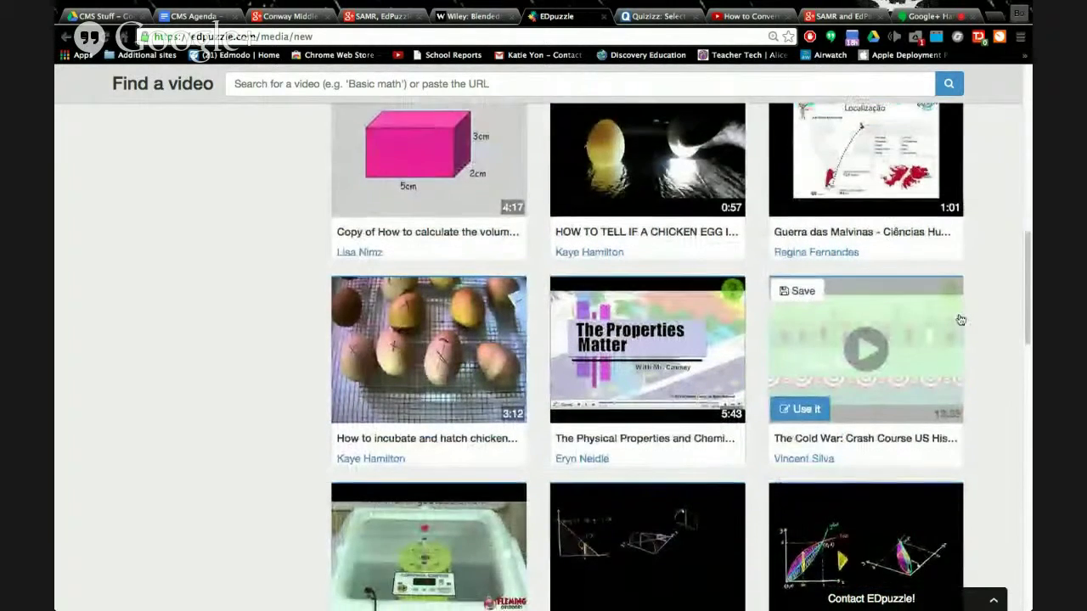
scroll(960, 320, "down", 7)
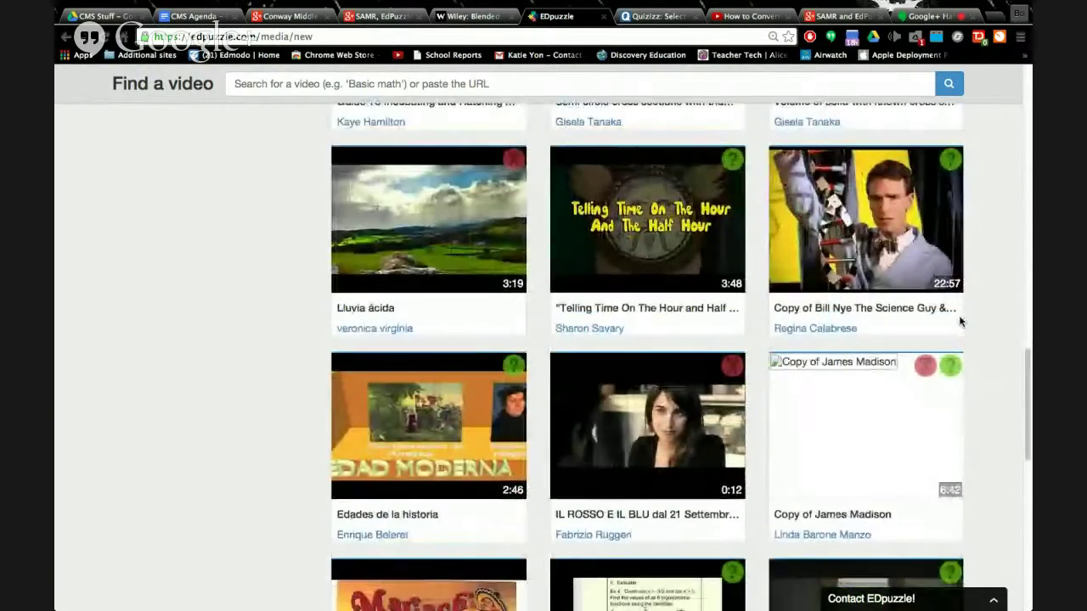
scroll(959, 323, "down", 5)
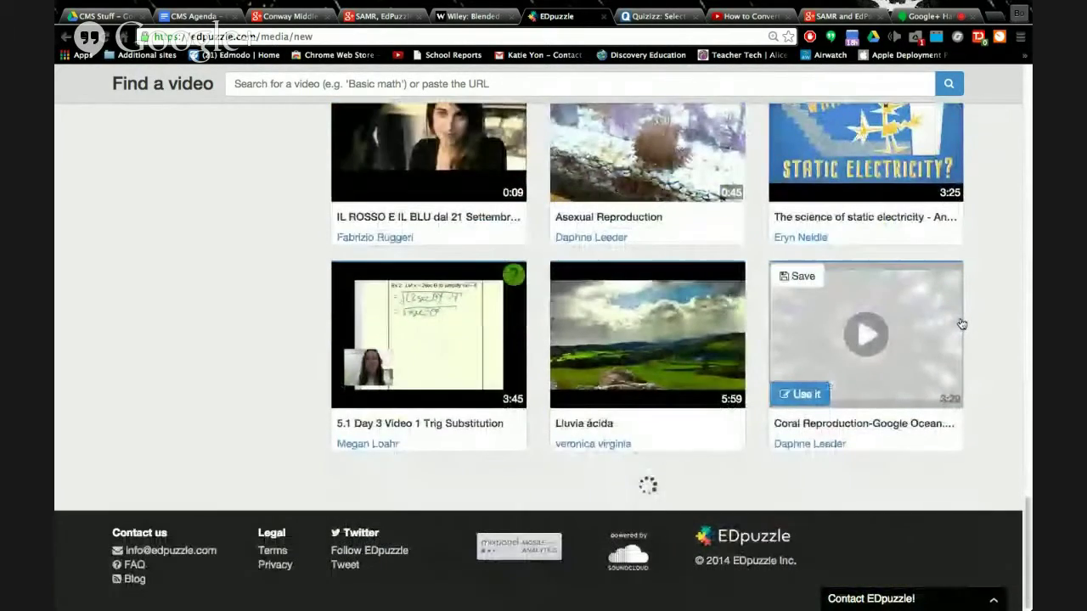
scroll(701, 446, "down", 8)
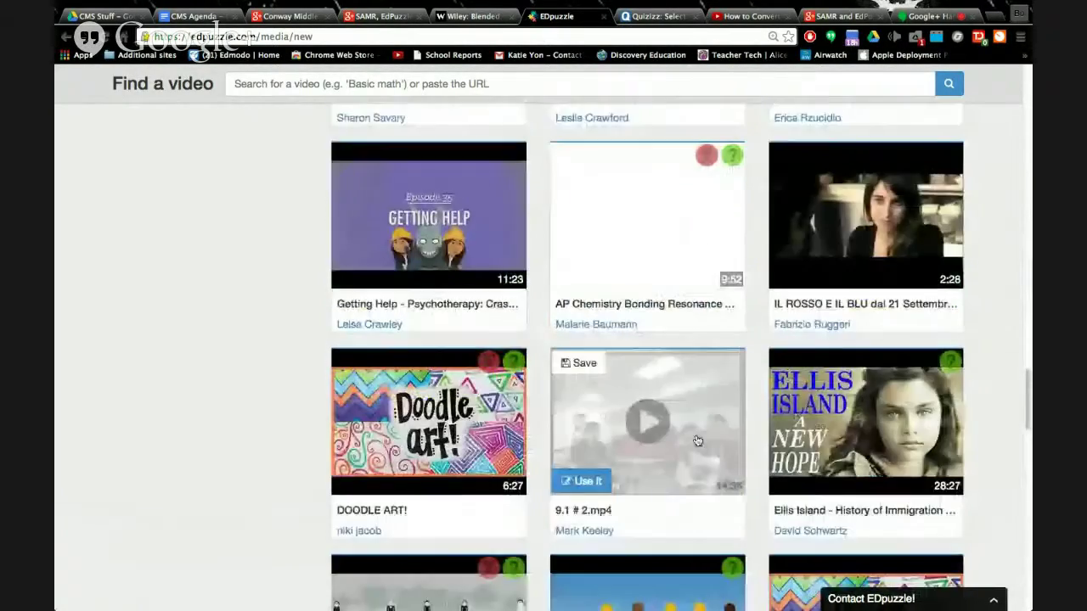
scroll(694, 439, "down", 10)
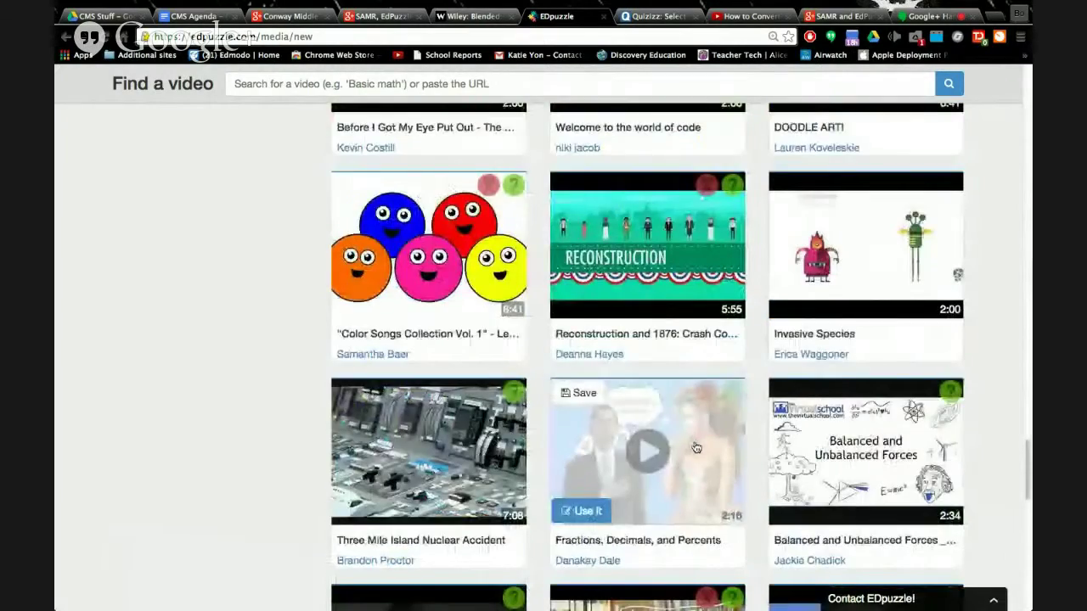
scroll(695, 448, "down", 5)
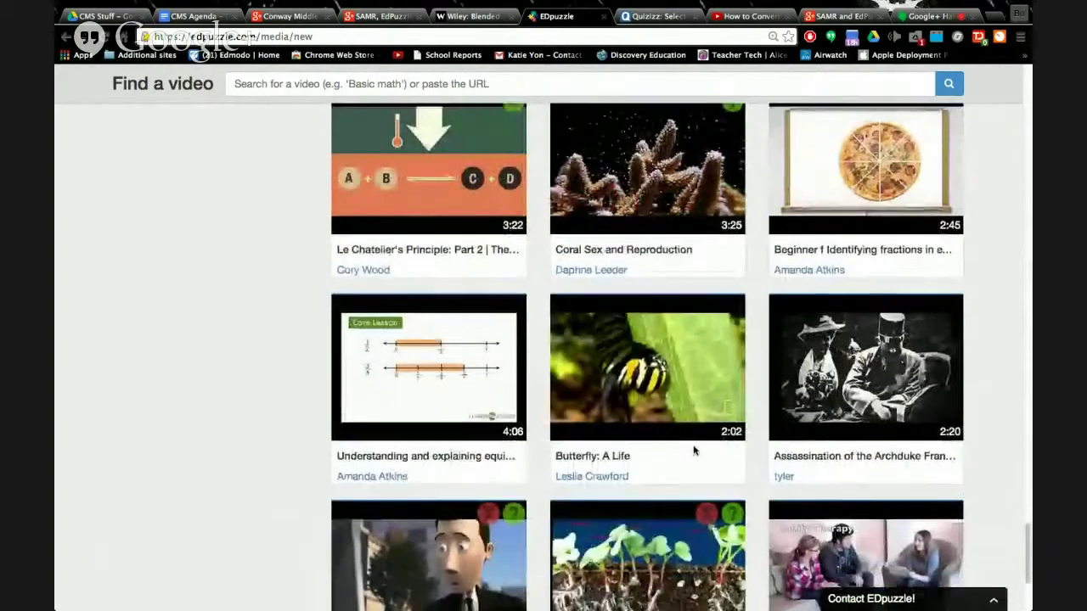
scroll(694, 451, "down", 3)
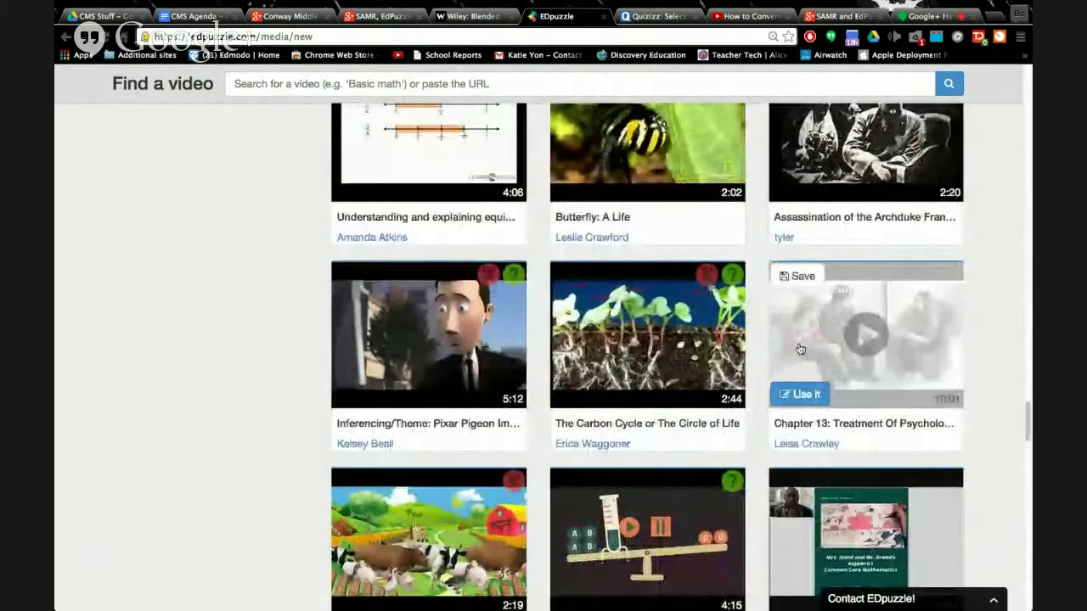
scroll(798, 353, "down", 3)
scroll(799, 353, "down", 4)
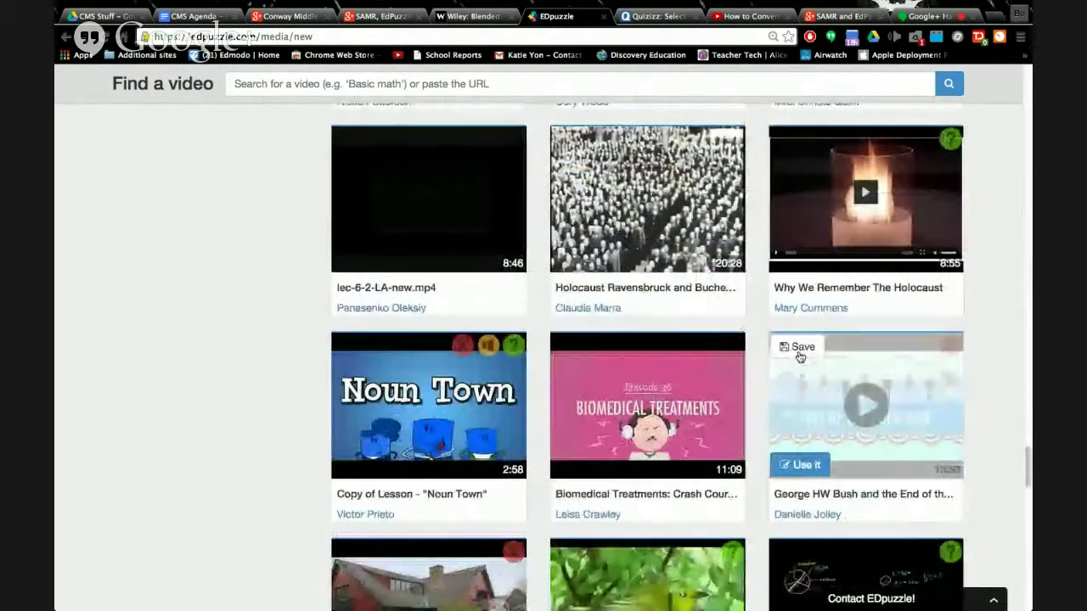
scroll(798, 362, "down", 3)
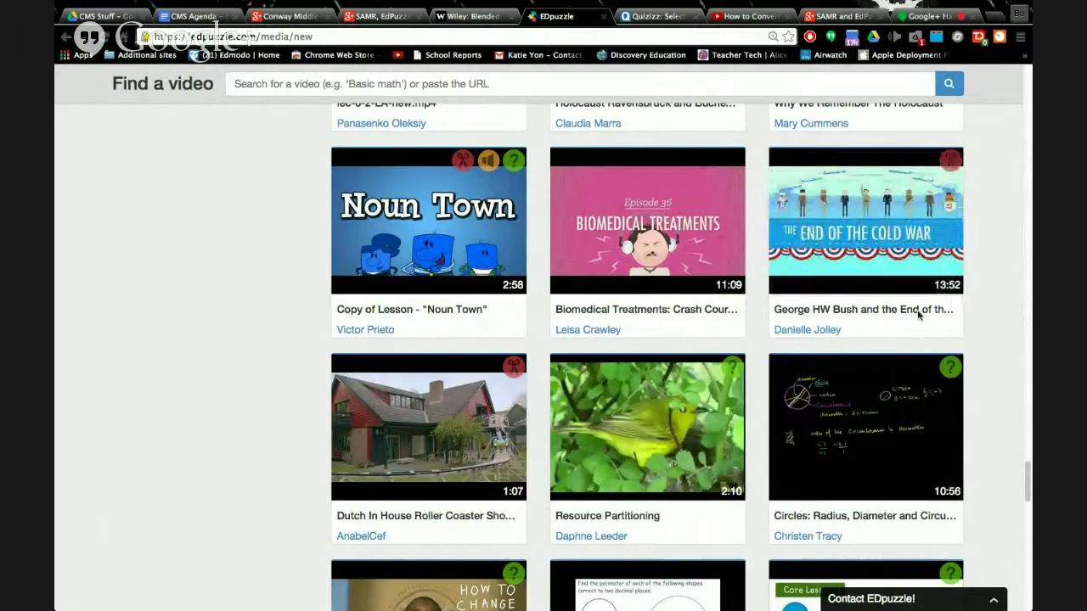
scroll(916, 309, "up", 10)
scroll(913, 309, "up", 10)
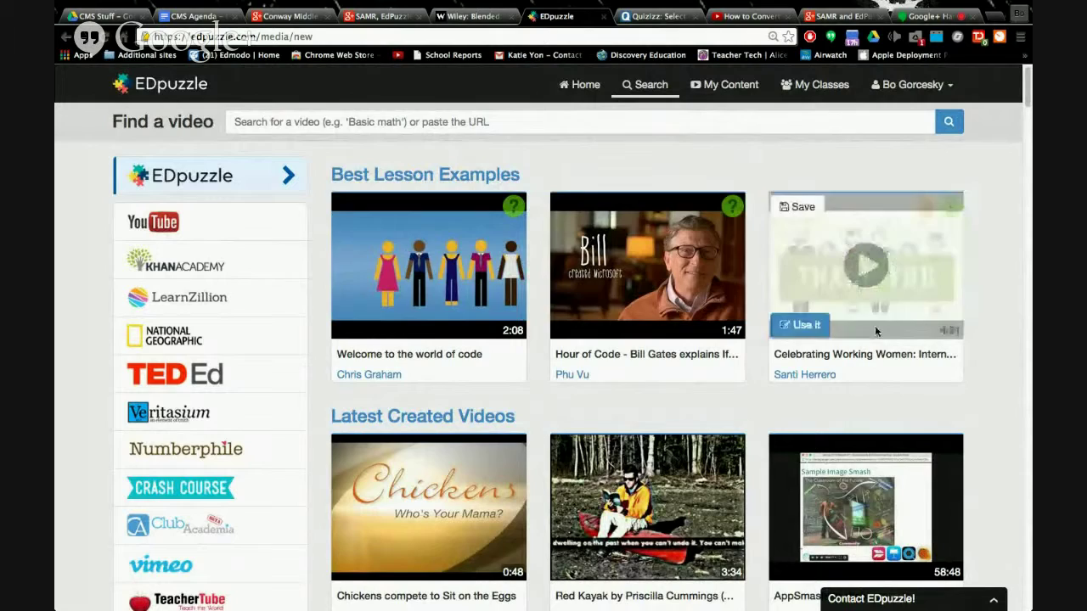
mouse_move(708, 245)
scroll(685, 249, "down", 5)
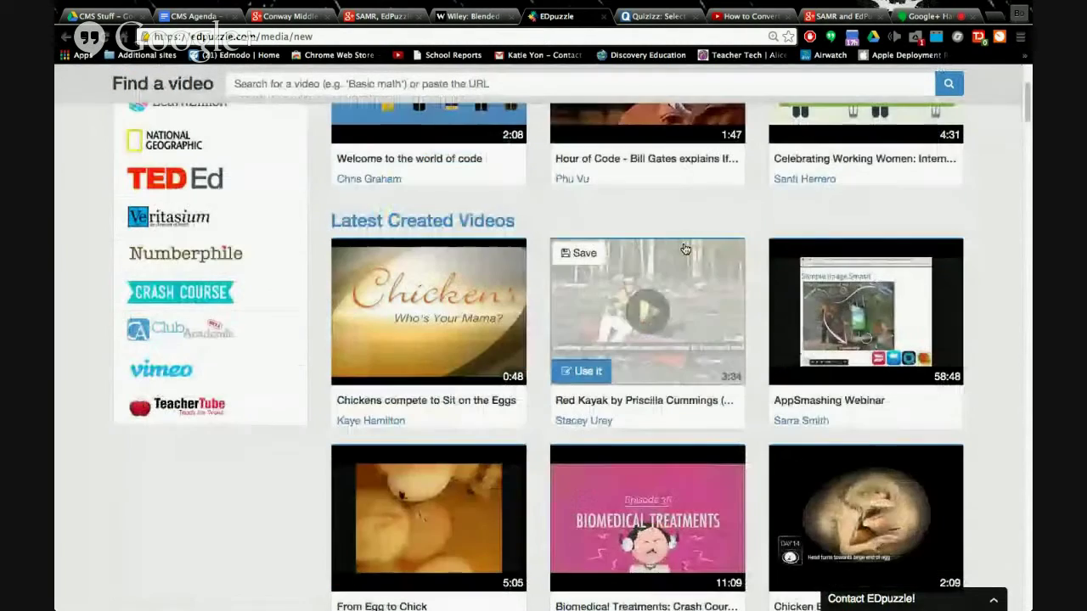
scroll(686, 248, "up", 5)
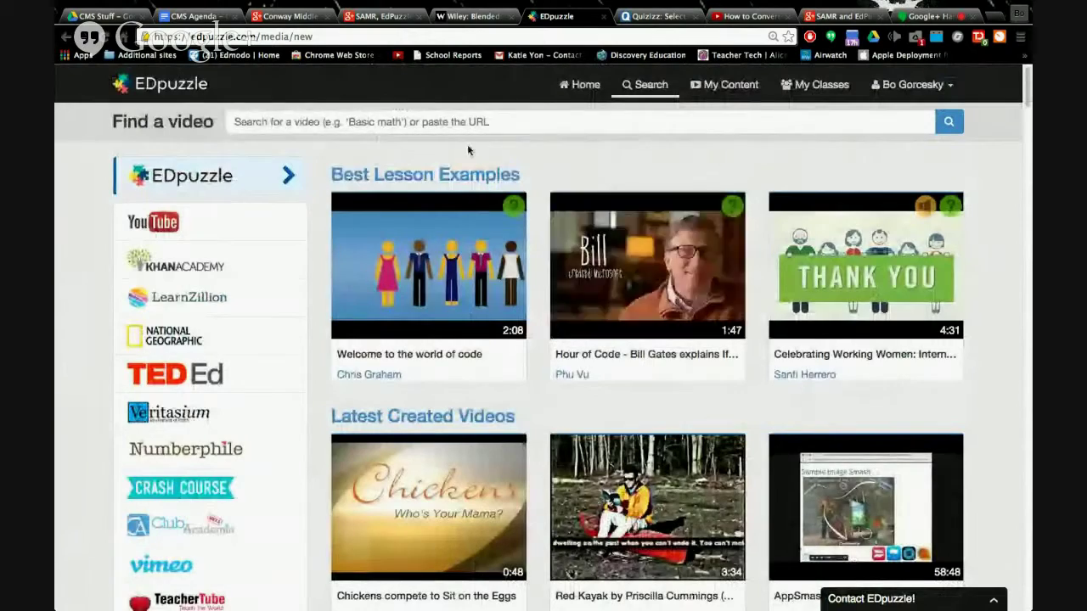
scroll(668, 344, "down", 3)
scroll(668, 351, "down", 6)
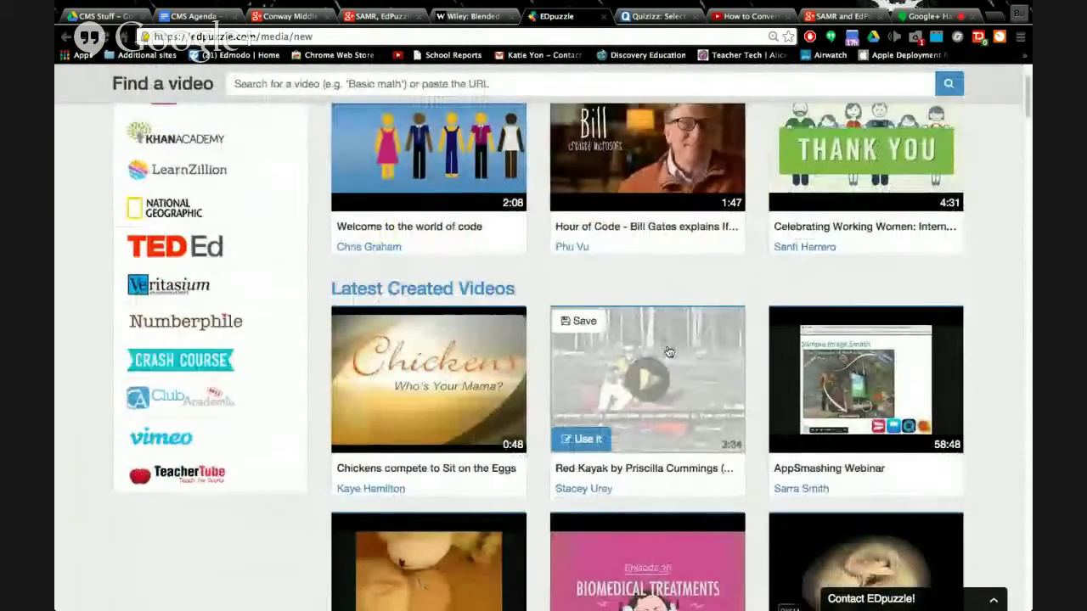
scroll(668, 351, "up", 9)
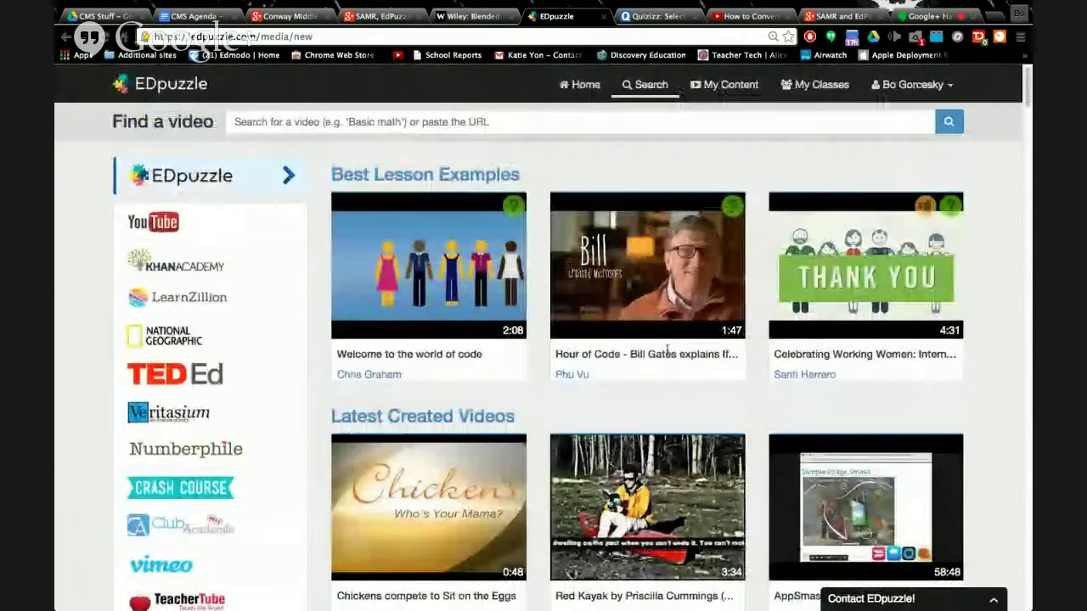
mouse_move(404, 285)
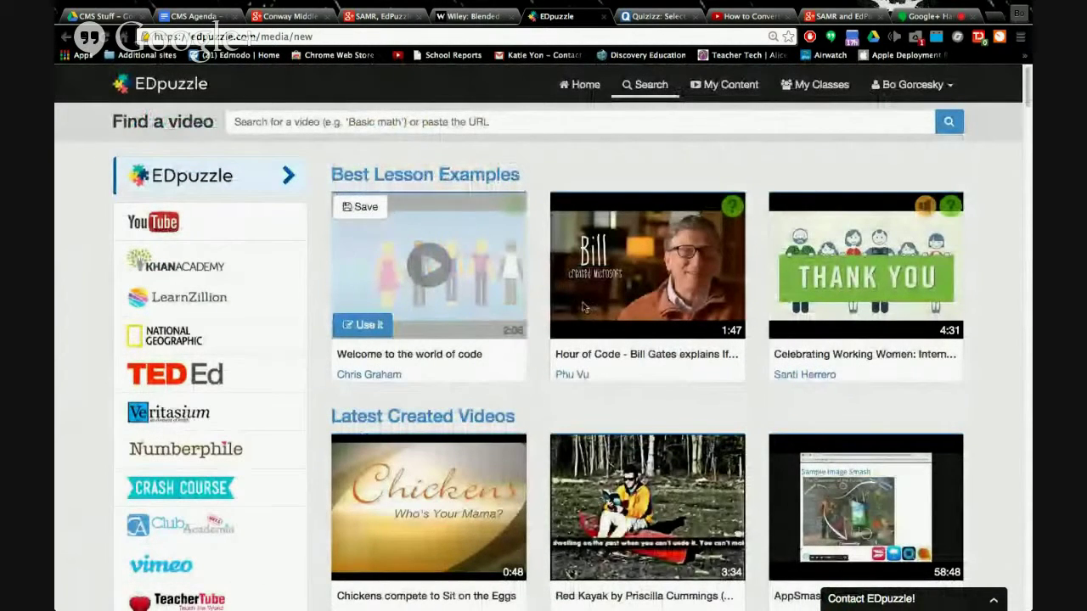
mouse_move(550, 274)
scroll(584, 295, "down", 1)
scroll(585, 294, "up", 1)
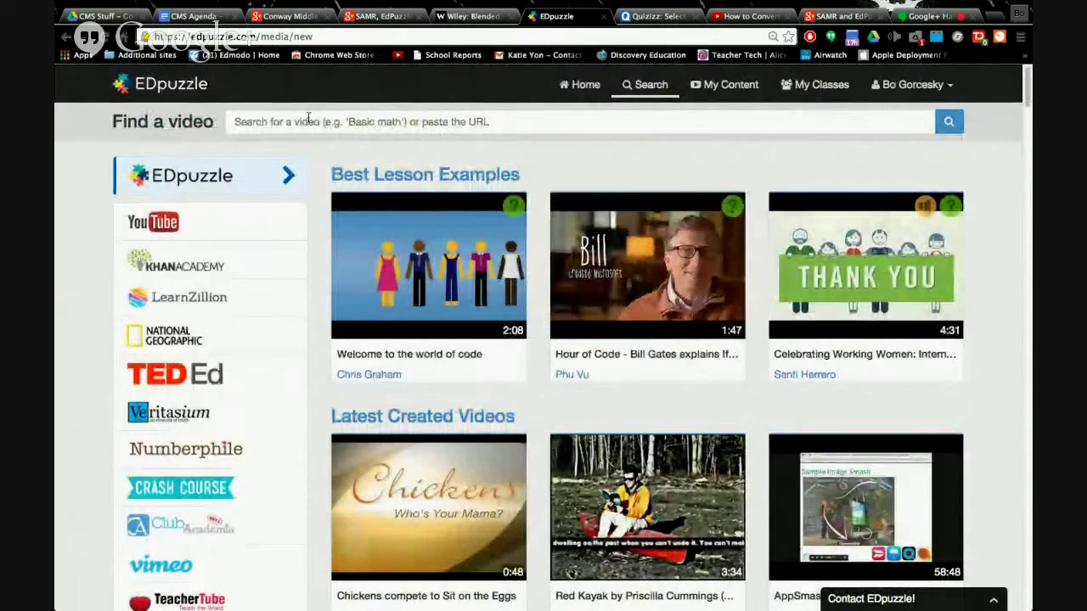
left_click(240, 124)
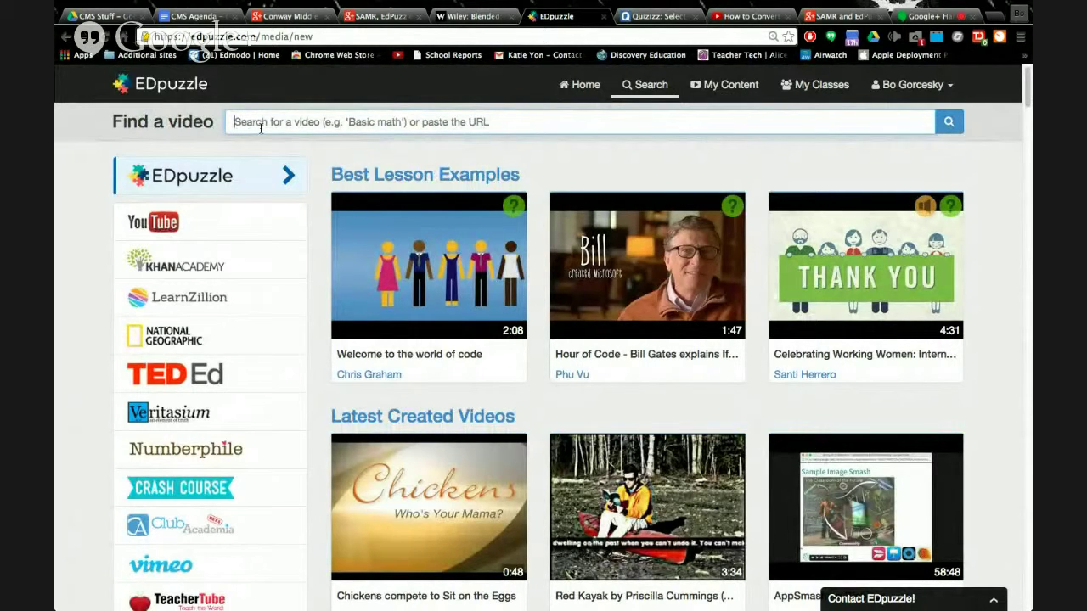
Step: Search by the teacher's name and browse results such as 'Rock Types and the Rock Cycle' and 'Minerals Song'
type("kelly moran")
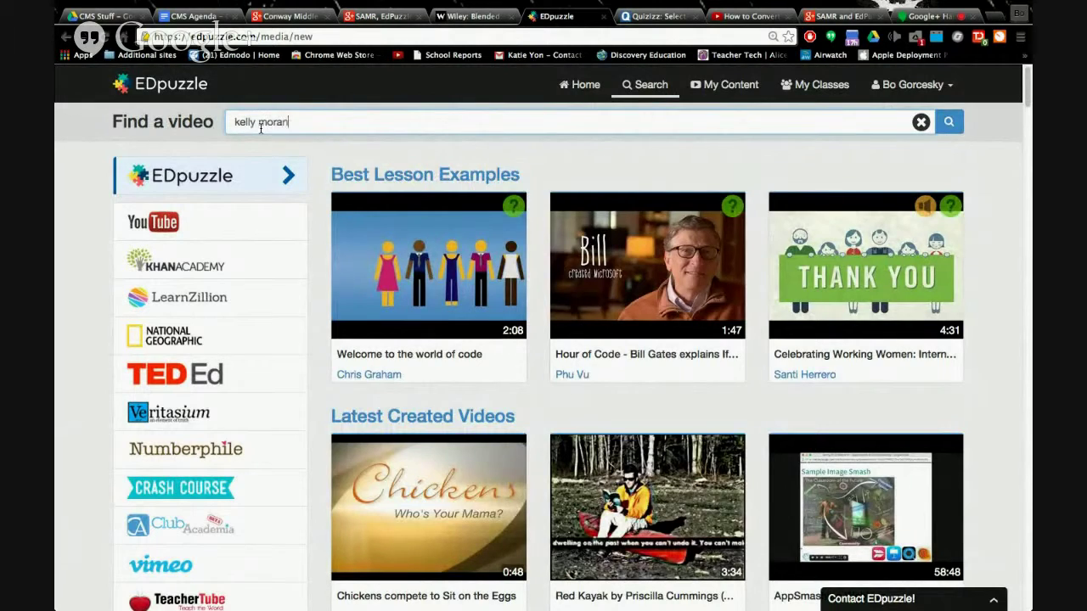
key("Return")
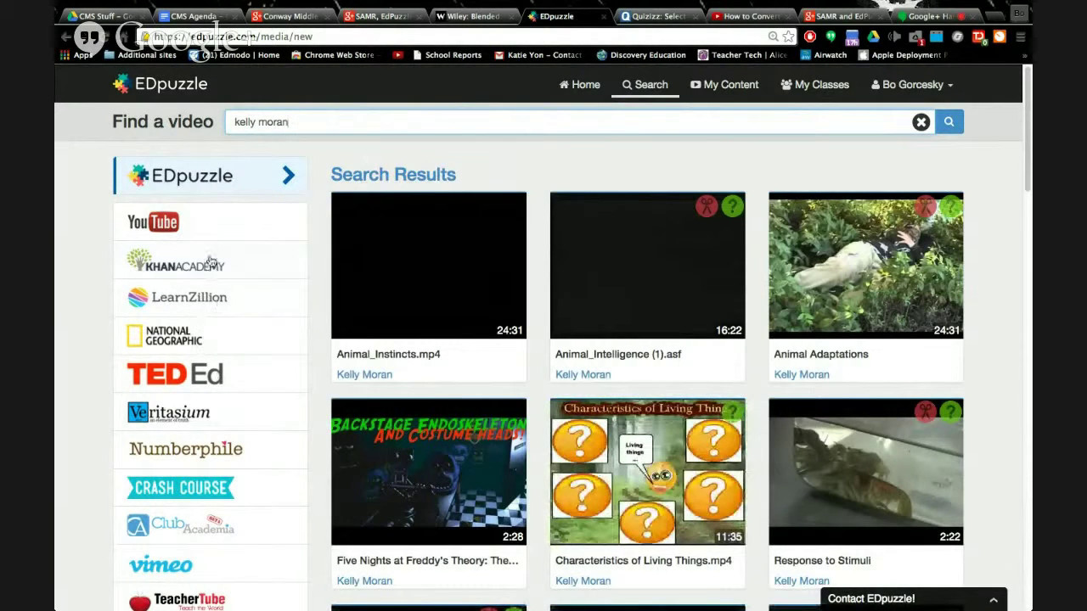
right_click(212, 438)
left_click(201, 502)
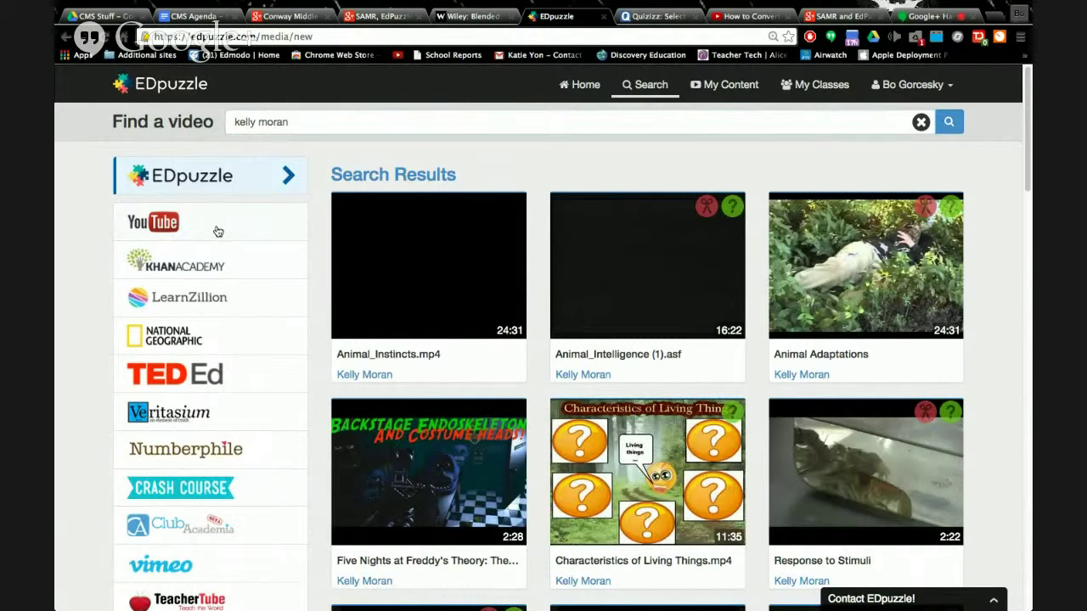
scroll(180, 393, "down", 3)
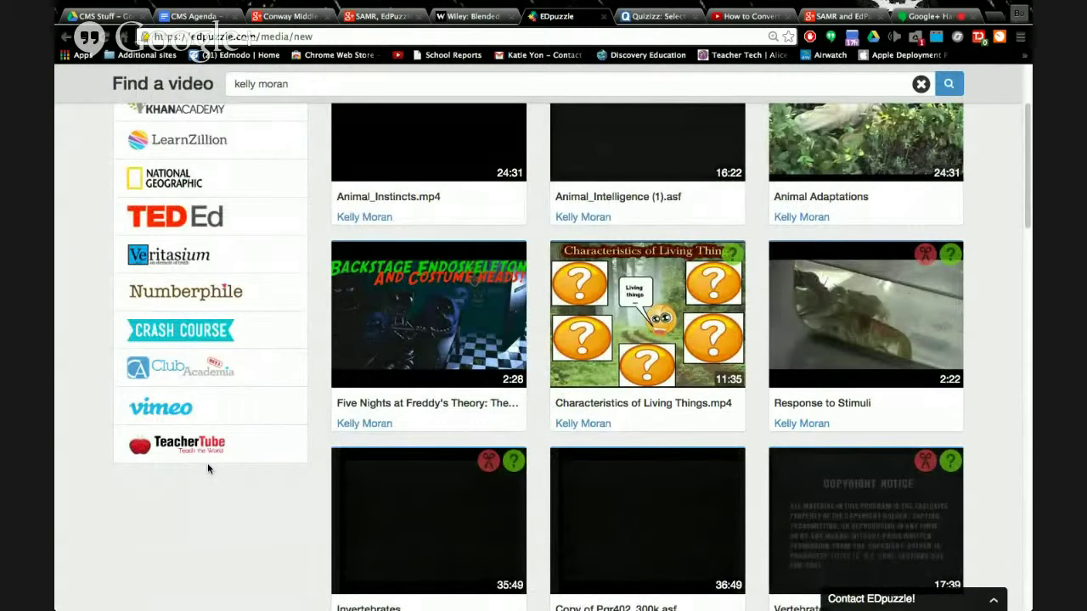
scroll(466, 231, "up", 3)
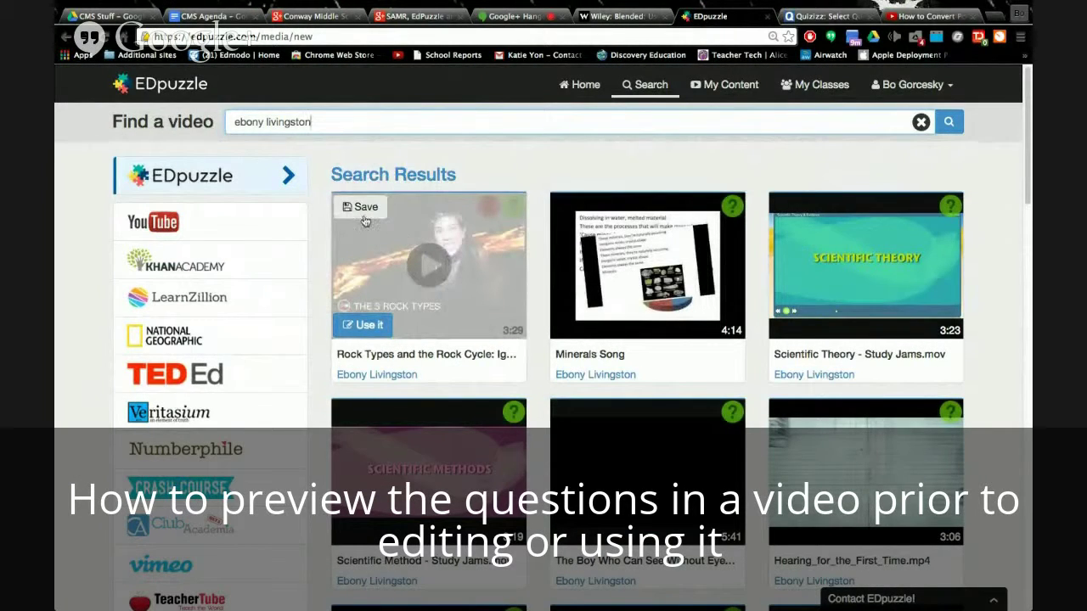
Step: Save 'Rock Types and the Rock Cycle' and preview its first, geologist and rock classification questions
left_click(363, 208)
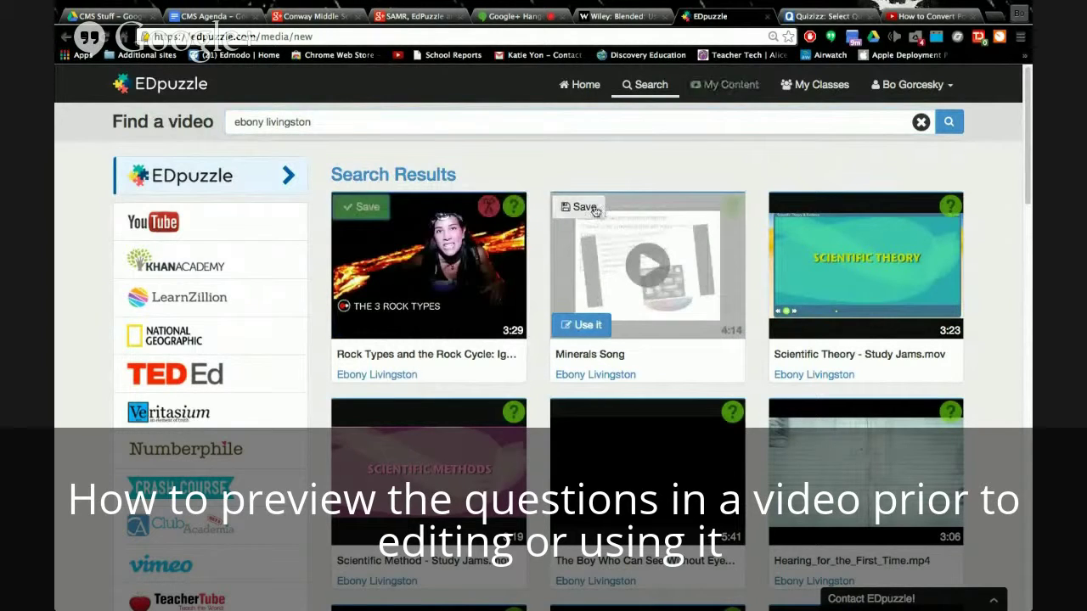
left_click(430, 269)
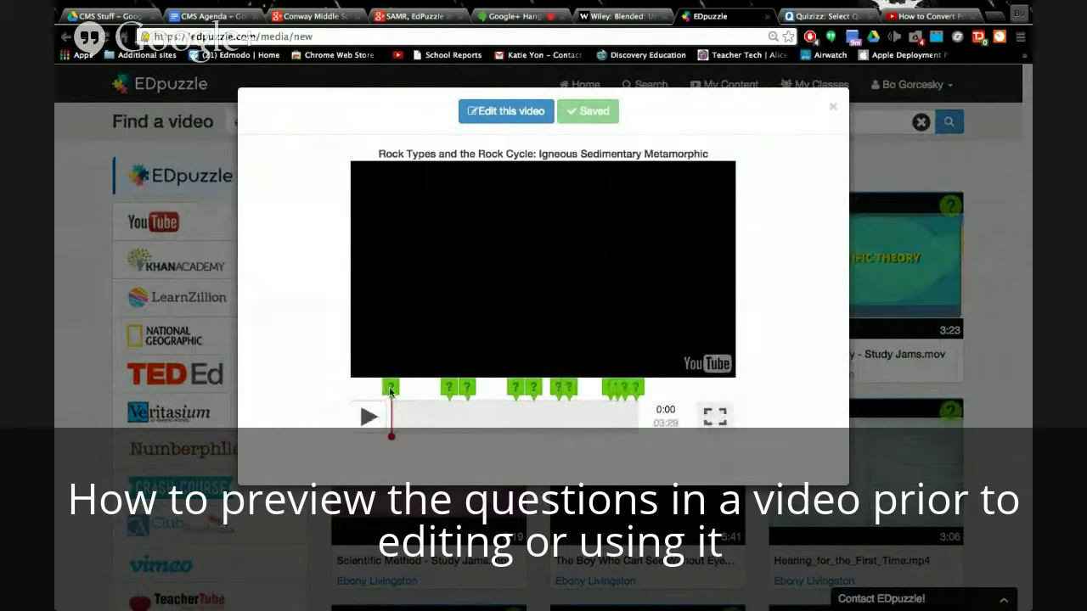
left_click(390, 391)
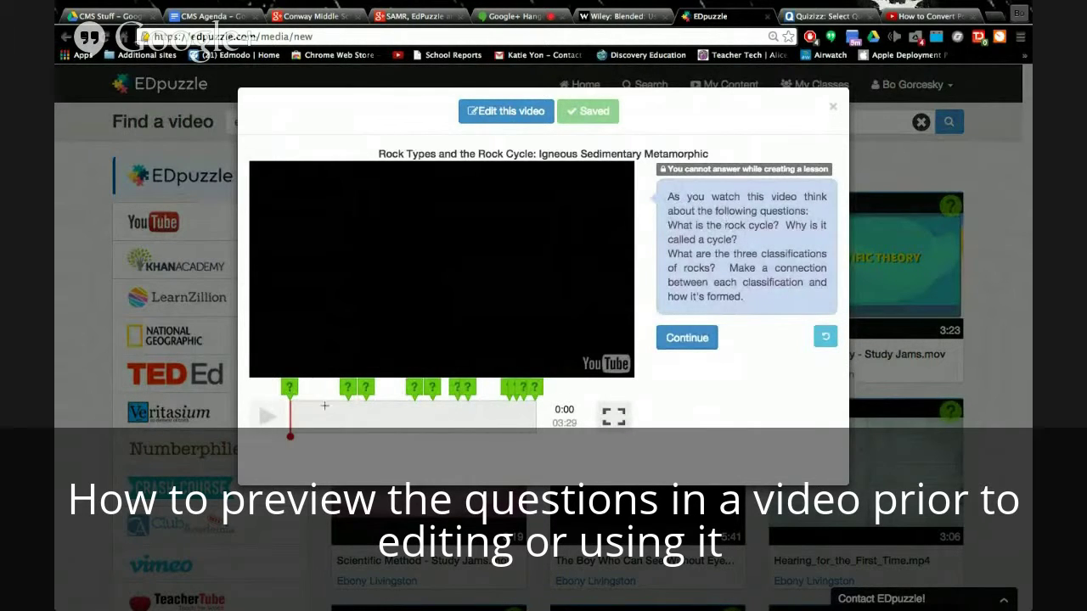
left_click(346, 389)
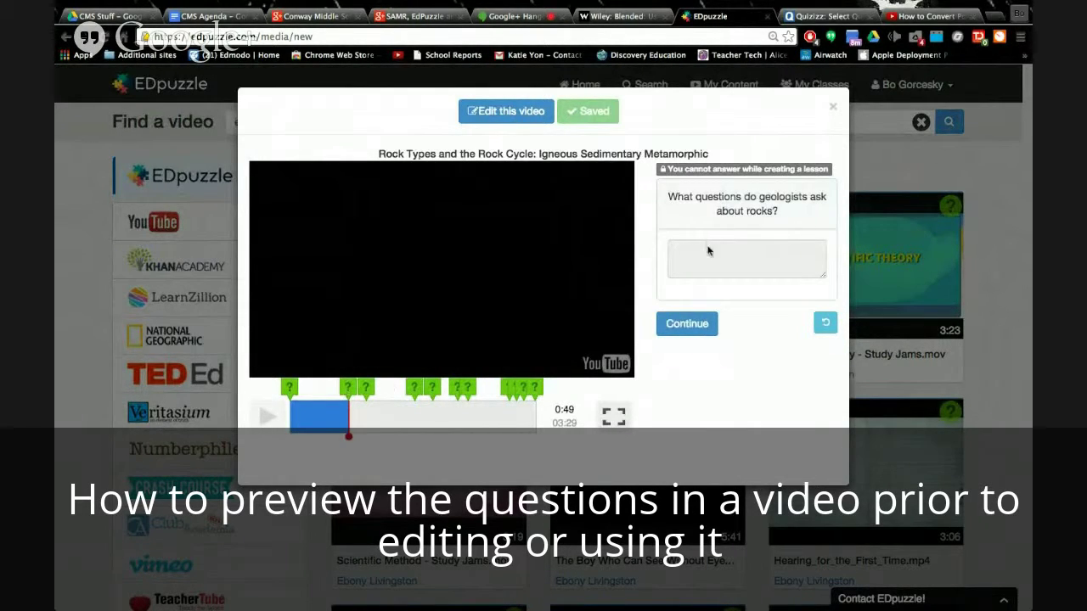
left_click(366, 389)
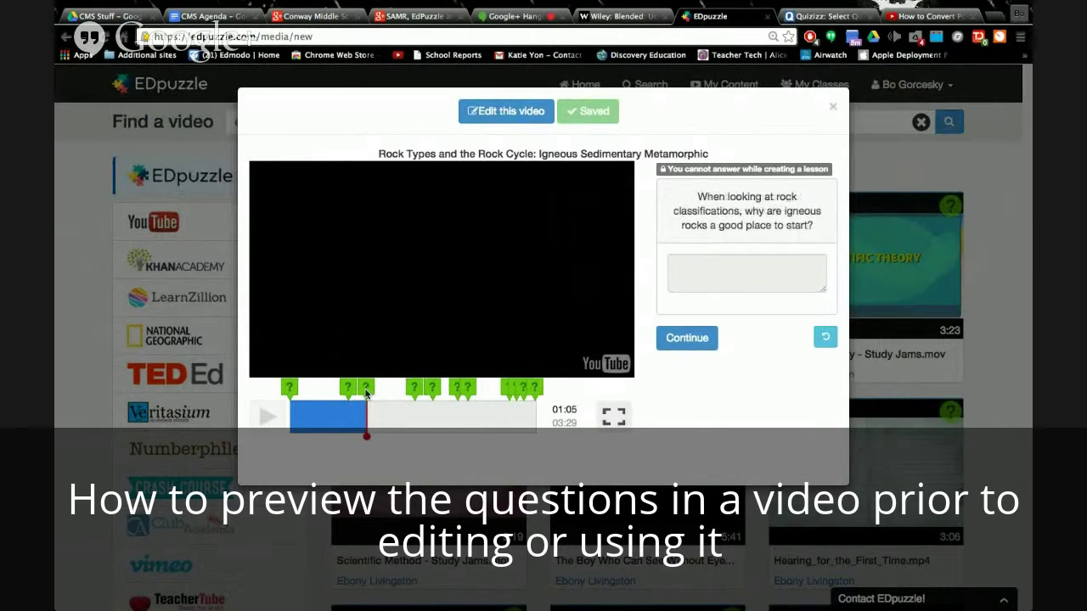
Step: Preview the sedimentary, metamorphic, heat-and-pressure and rock cycle questions, then open the video in the editor
left_click(414, 391)
left_click(432, 390)
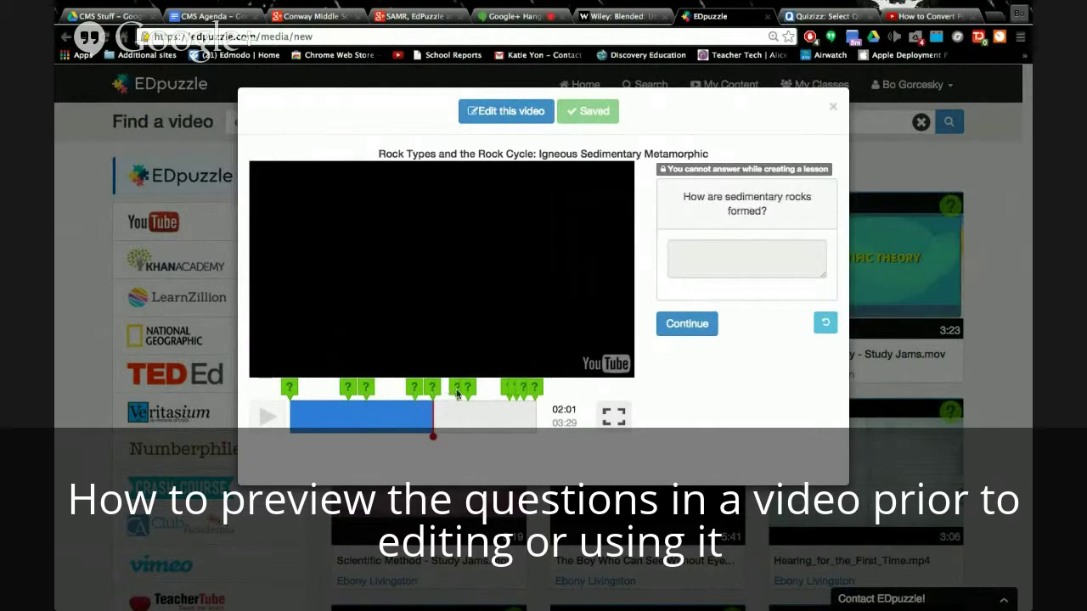
left_click(458, 391)
left_click(468, 390)
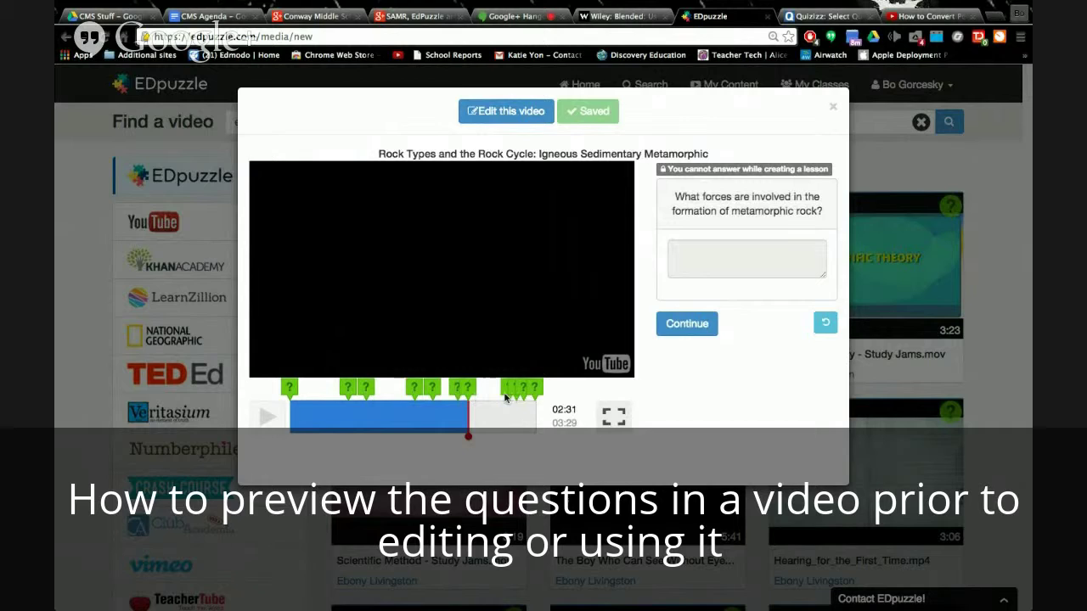
left_click(515, 392)
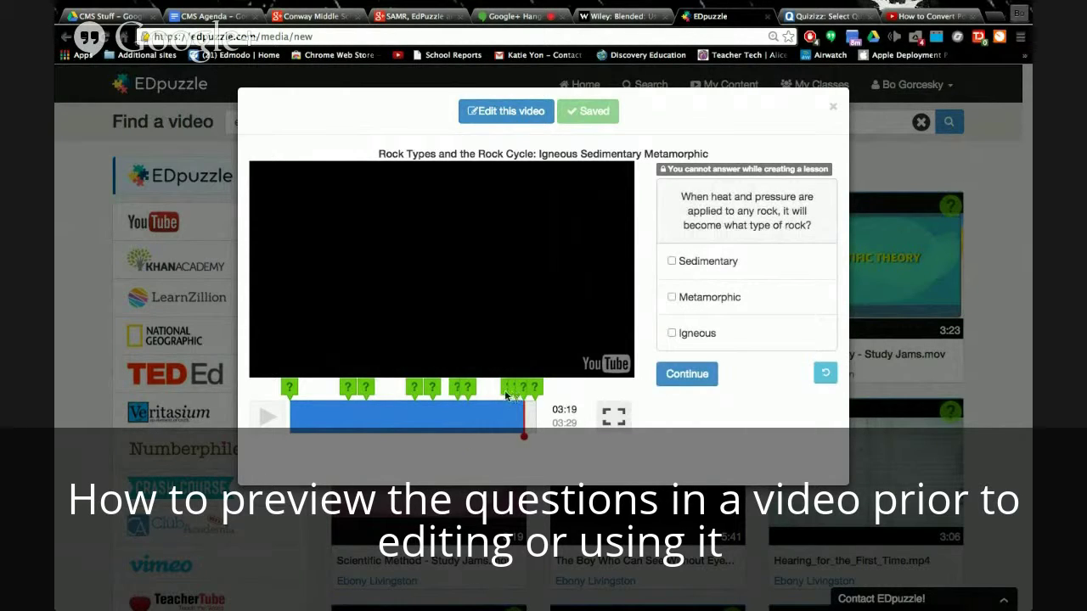
left_click(510, 393)
left_click(516, 393)
left_click(524, 394)
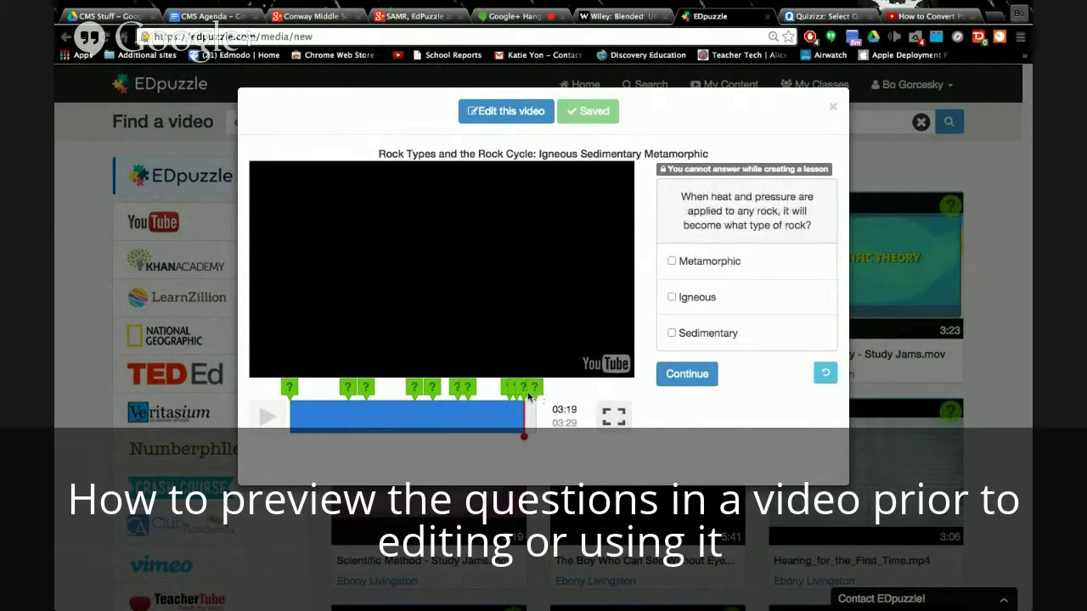
left_click(535, 392)
left_click(523, 394)
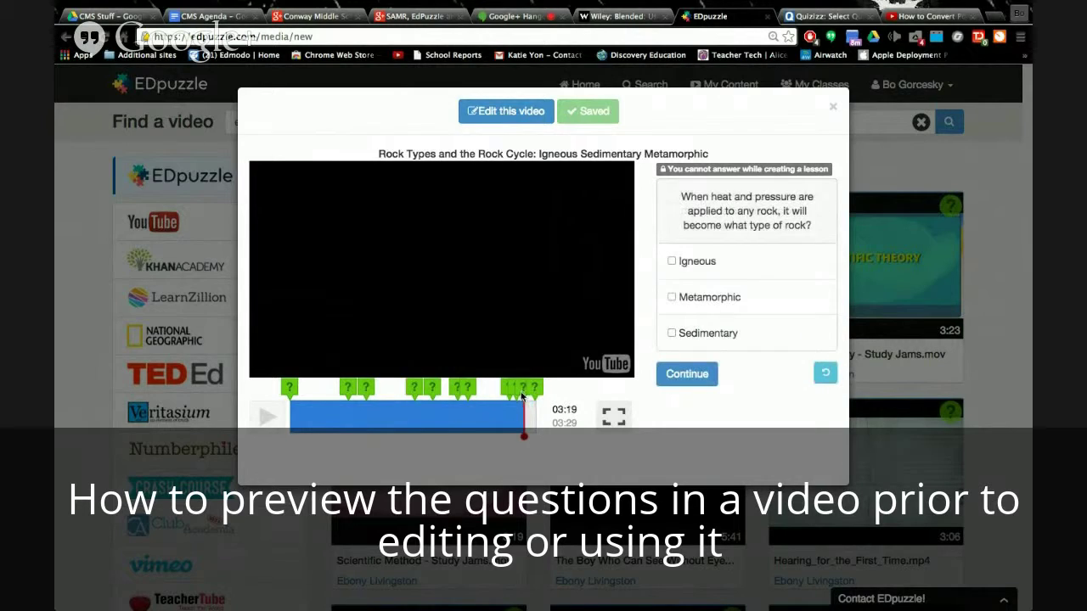
left_click(507, 113)
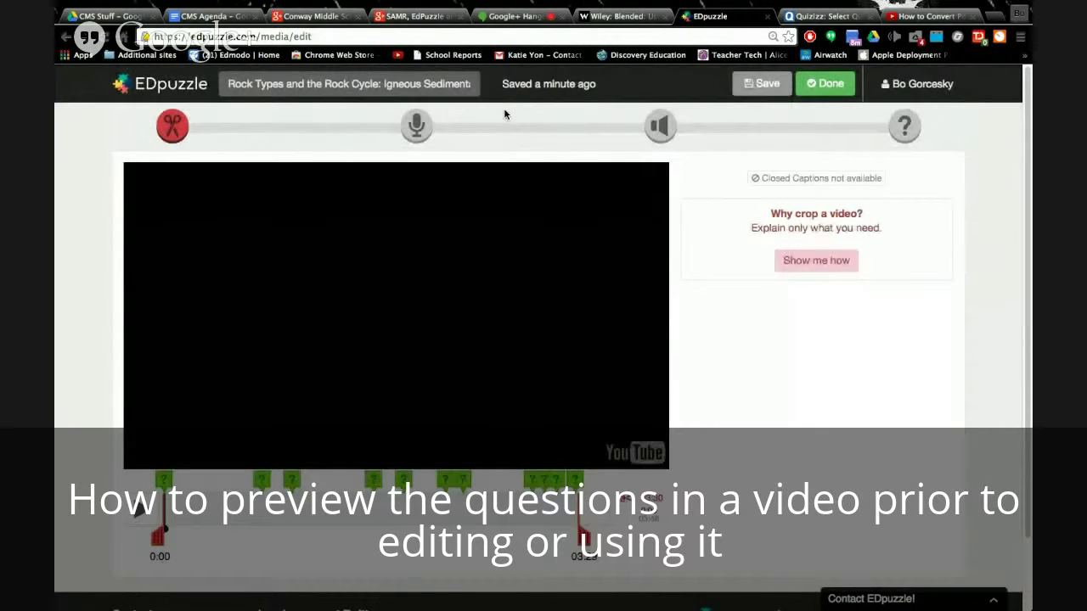